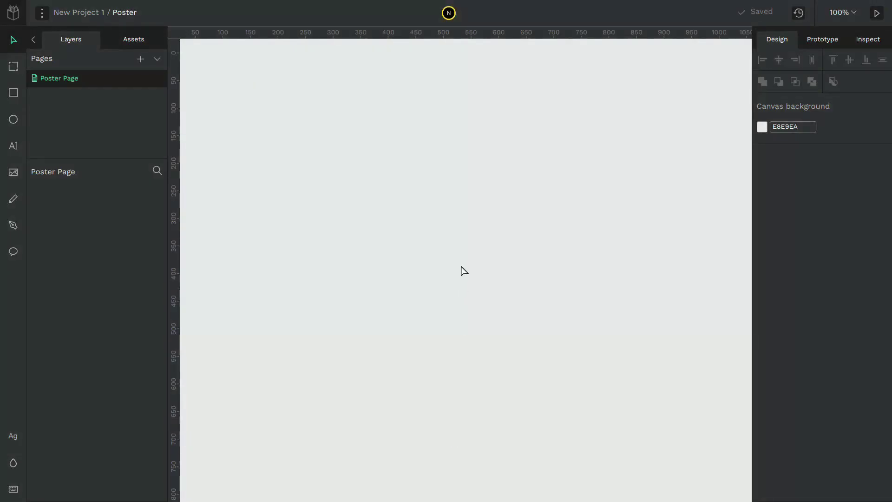
# - Create a board on the canvas and set its size to 300 wide by 400 high
pyautogui.click(14, 73)
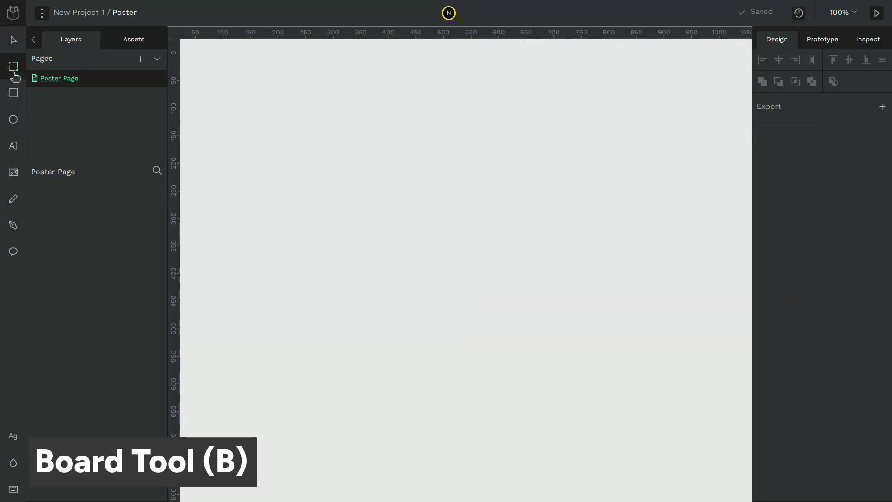
pyautogui.click(453, 256)
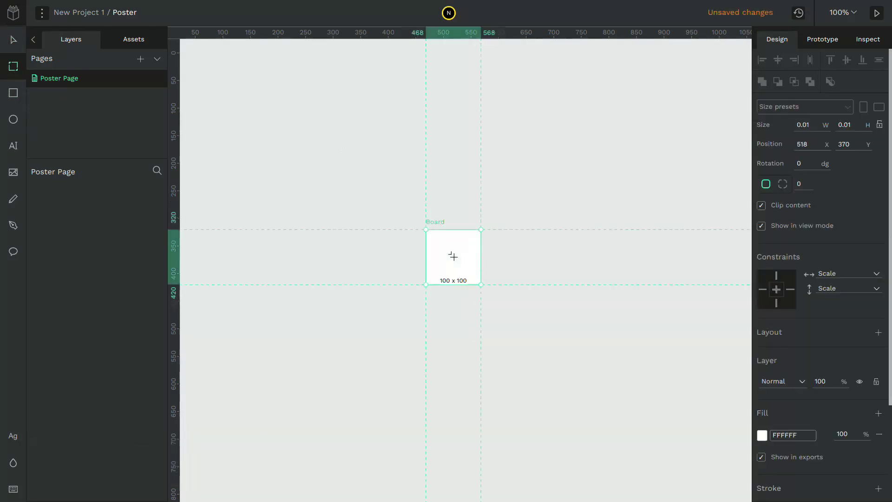
pyautogui.click(810, 125)
pyautogui.write('300')
pyautogui.press('Tab')
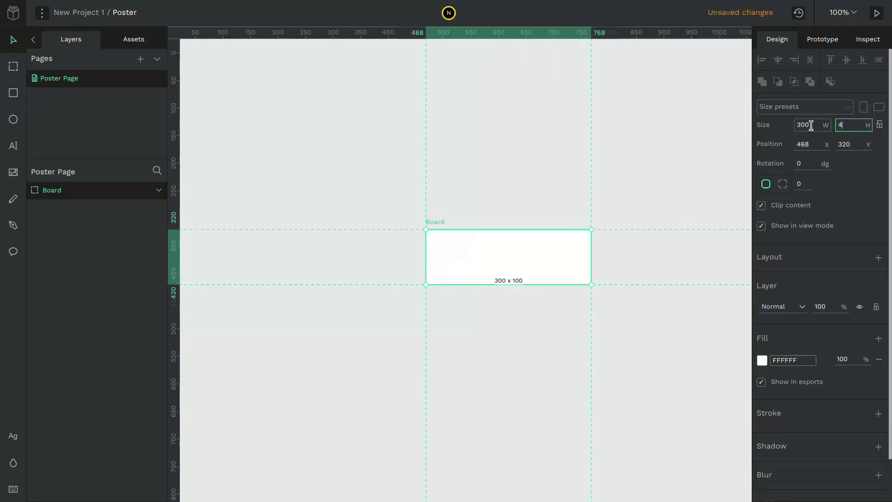
pyautogui.write('400')
pyautogui.press('Tab')
pyautogui.hotkey('shift', '2')
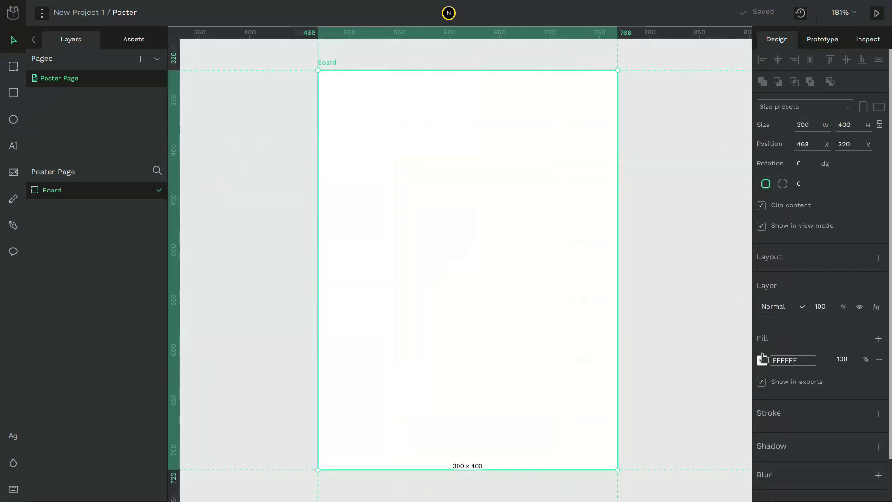
# - Give the board a linear gradient fill and make its end stop a fully opaque bright green
pyautogui.click(762, 360)
pyautogui.click(724, 248)
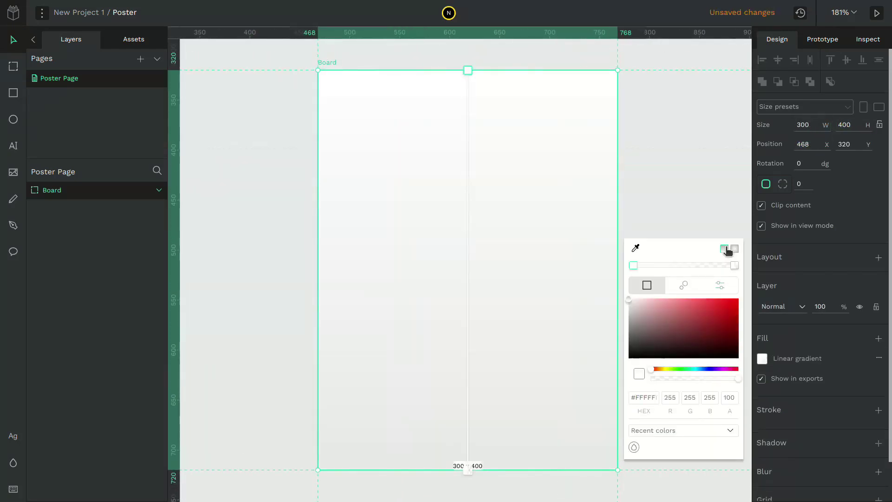
pyautogui.click(733, 265)
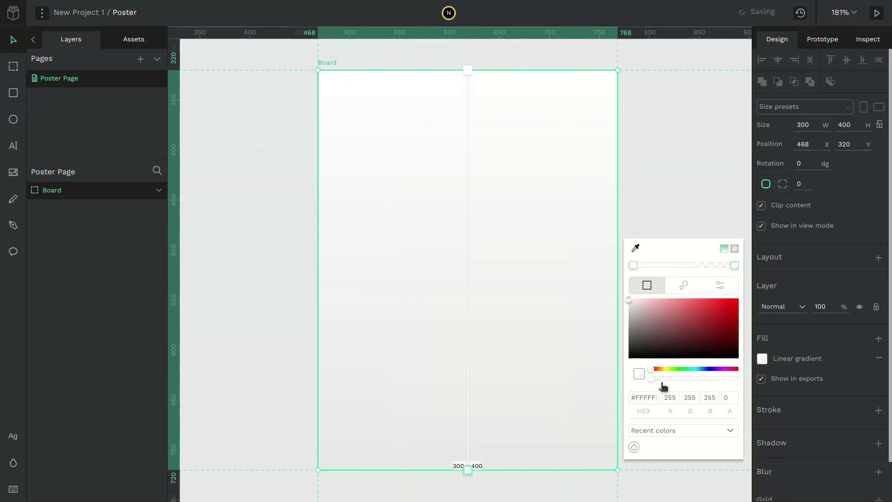
pyautogui.click(734, 378)
pyautogui.click(738, 379)
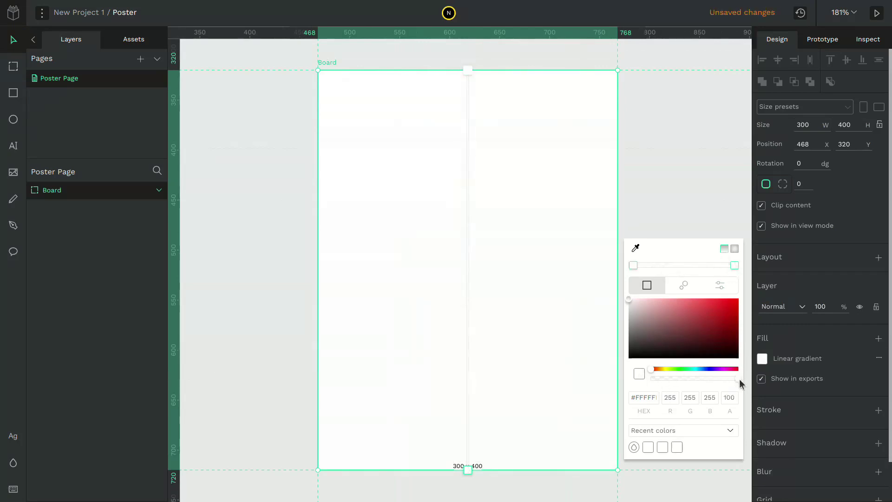
pyautogui.click(684, 370)
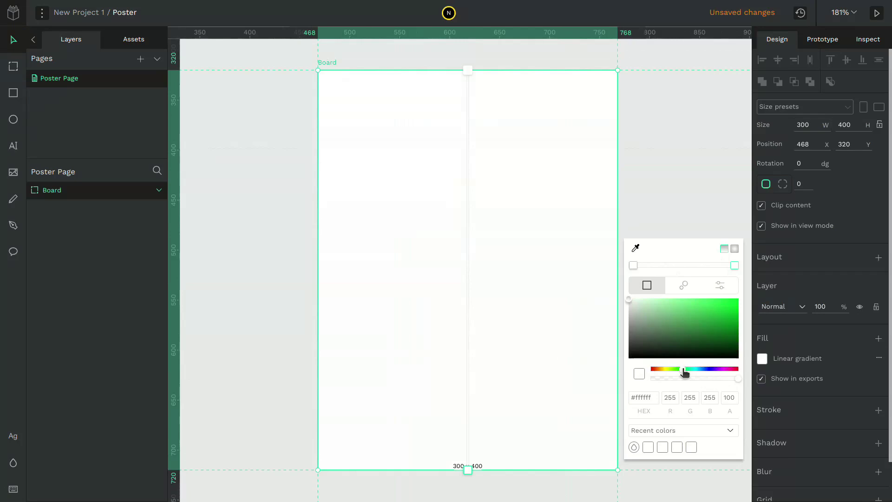
pyautogui.moveTo(696, 331); pyautogui.dragTo(736, 315)
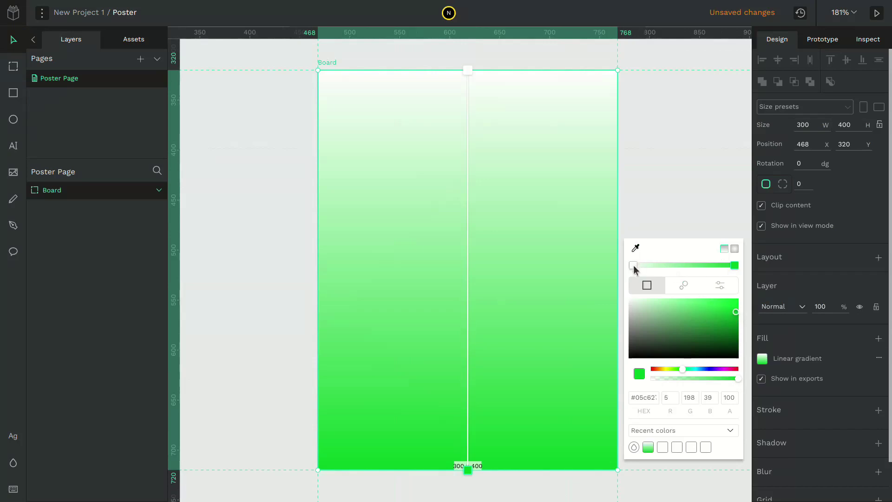
# - Set the start stop of the board's gradient to the light green 45ff8f
pyautogui.click(633, 265)
pyautogui.click(689, 369)
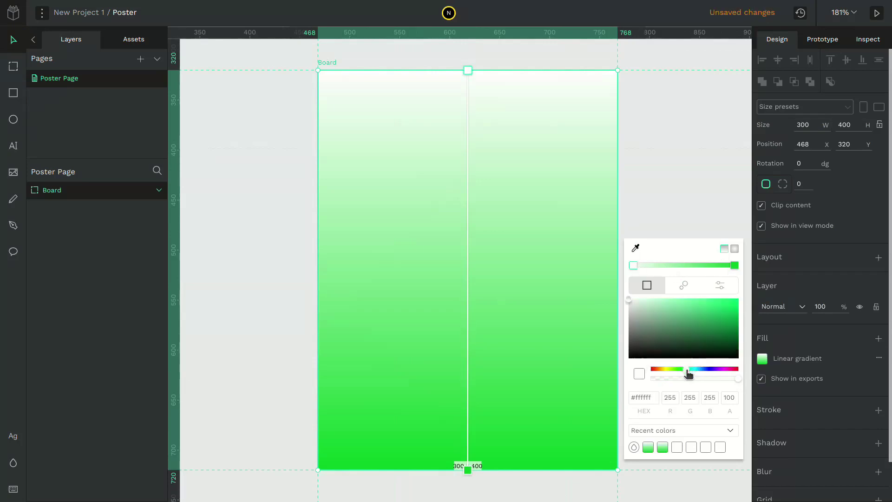
pyautogui.moveTo(707, 322); pyautogui.dragTo(709, 298)
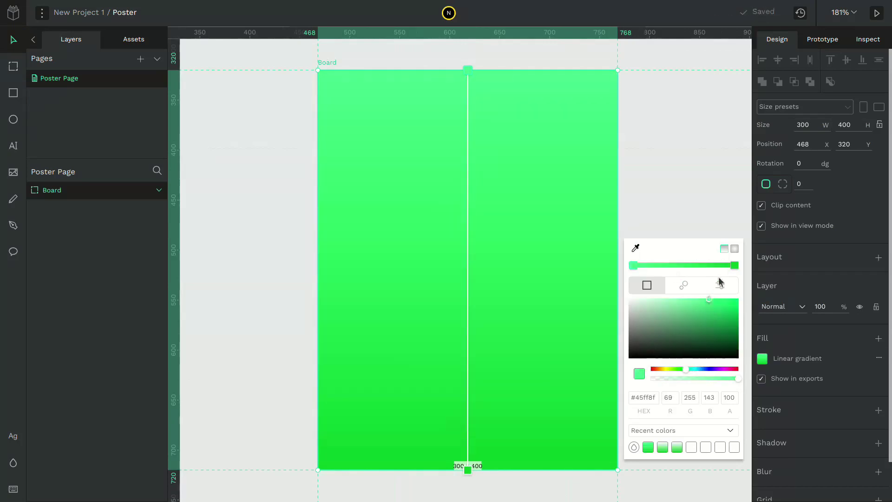
pyautogui.click(719, 215)
# - Draw a tall rectangle about 136 by 297 on the board and centre it horizontally and vertically
pyautogui.press('r')
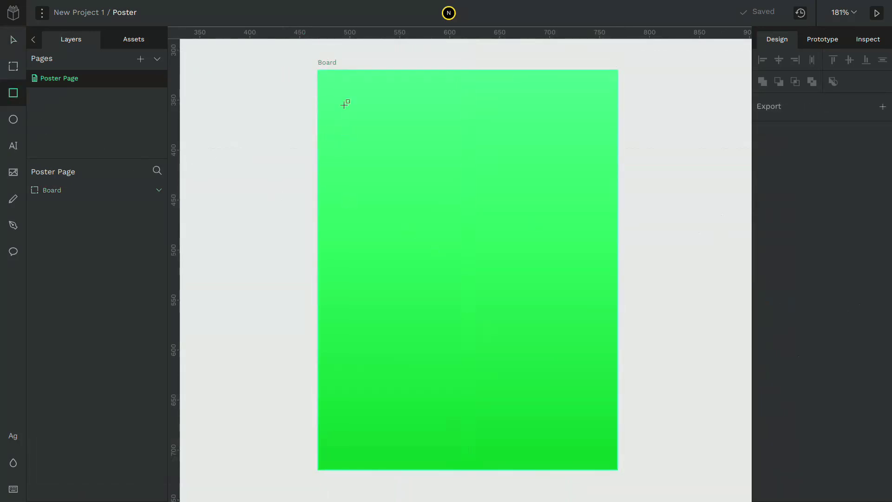
pyautogui.moveTo(410, 121)
pyautogui.mouseDown()
pyautogui.moveTo(559, 409)
pyautogui.moveTo(547, 417)
pyautogui.mouseUp()
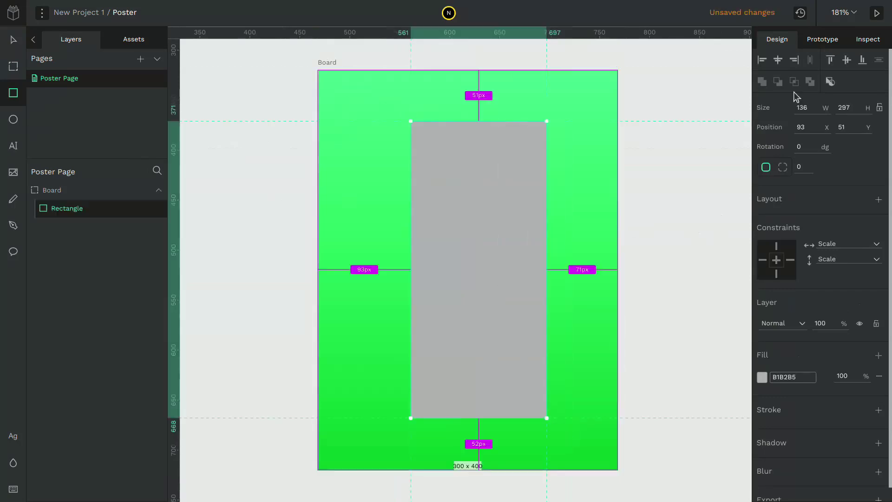
pyautogui.click(778, 59)
pyautogui.click(844, 62)
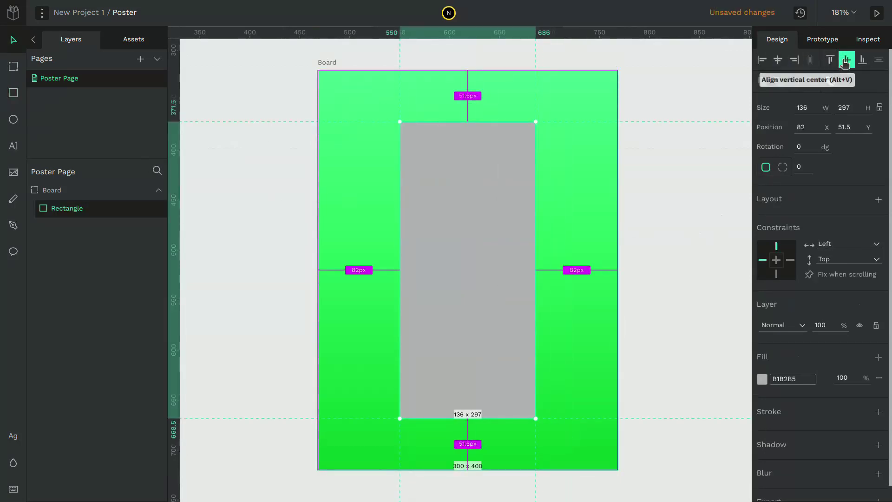
# - Set the rectangle's fill to 41ff8d and rename its layer "Light"
pyautogui.click(796, 381)
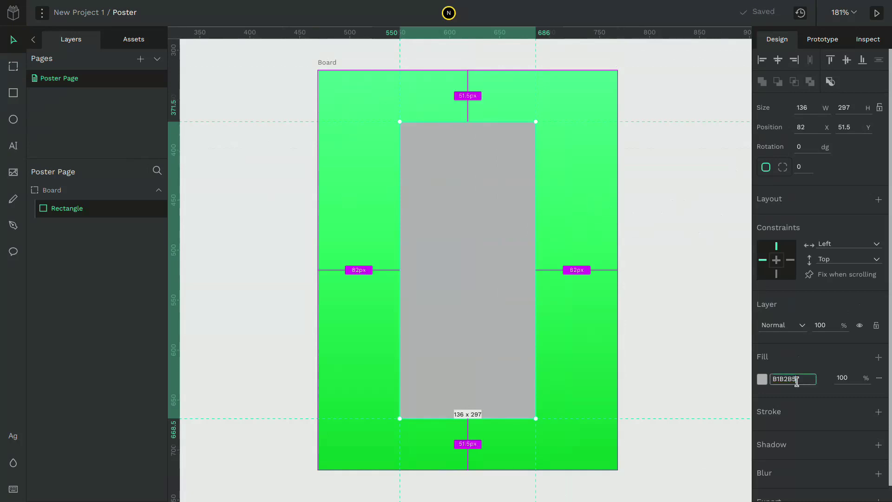
pyautogui.write('41ff8d')
pyautogui.press('Tab')
pyautogui.doubleClick(70, 208)
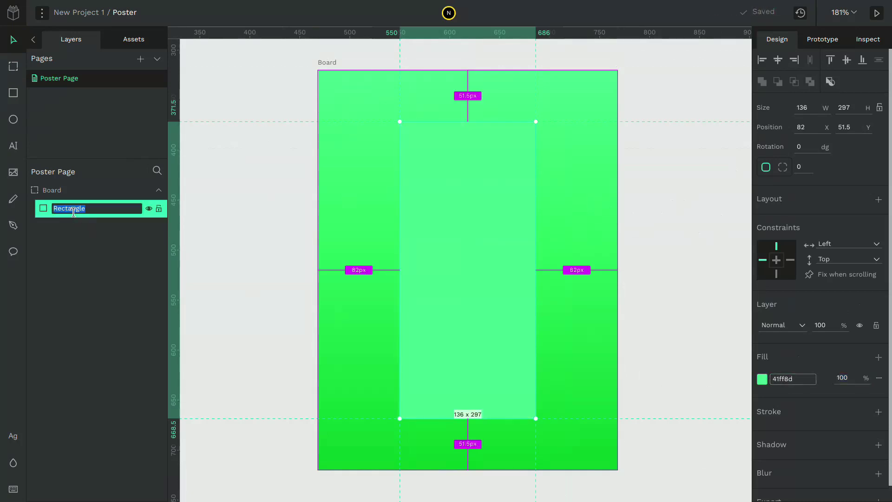
pyautogui.write('Light')
pyautogui.press('Return')
# - Duplicate the Light layer and rename the copy "Light Spread"
pyautogui.rightClick(75, 215)
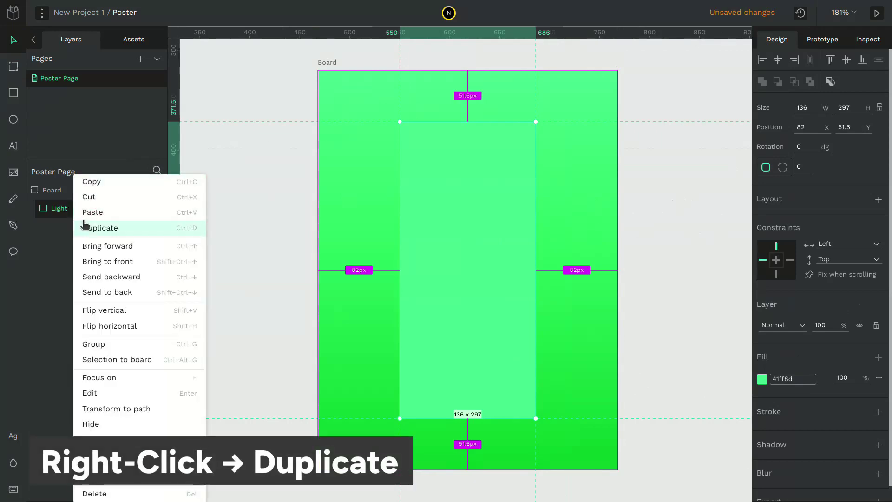
pyautogui.click(88, 227)
pyautogui.doubleClick(79, 209)
pyautogui.write('Spread')
pyautogui.press('Return')
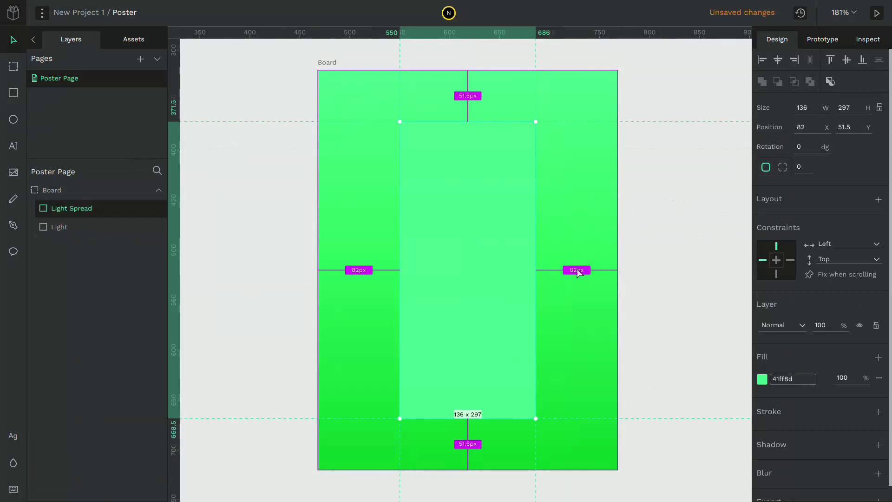
# - Set the Light Spread layer's fill to 8bffb9 and apply a 34 px blur to it
pyautogui.click(790, 378)
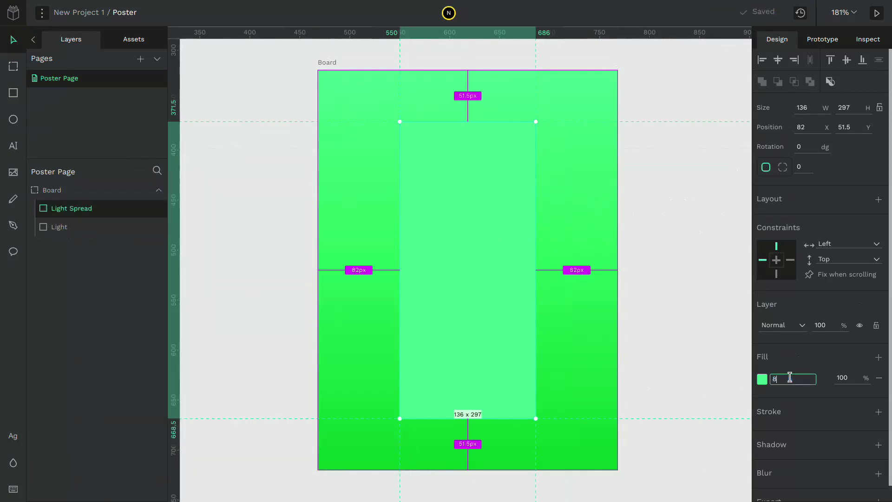
pyautogui.write('8bffb9')
pyautogui.press('Tab')
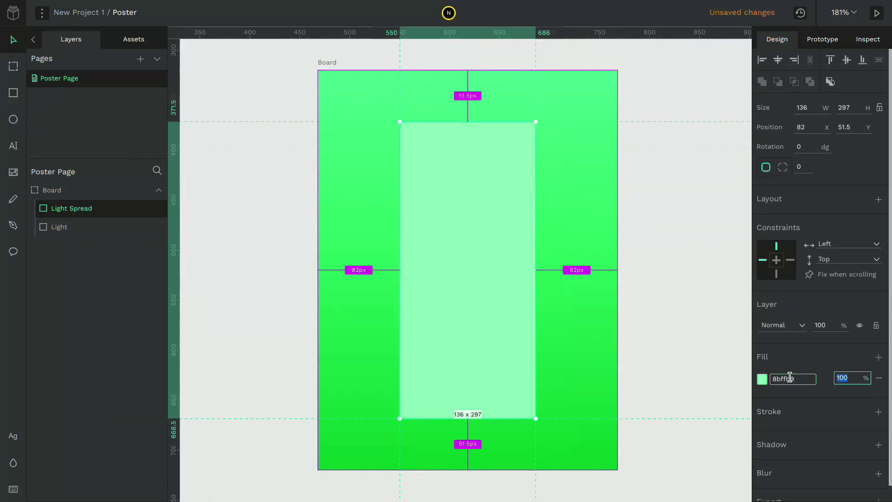
pyautogui.scroll(-1, 812, 390)
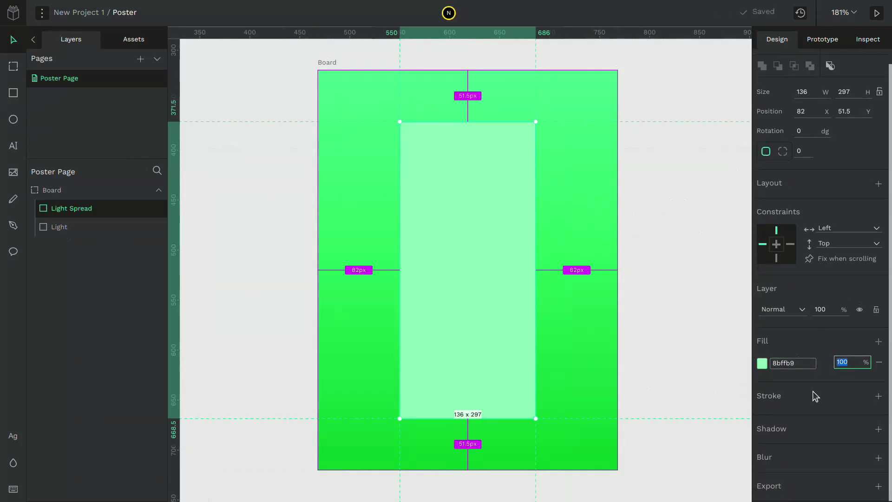
pyautogui.click(878, 457)
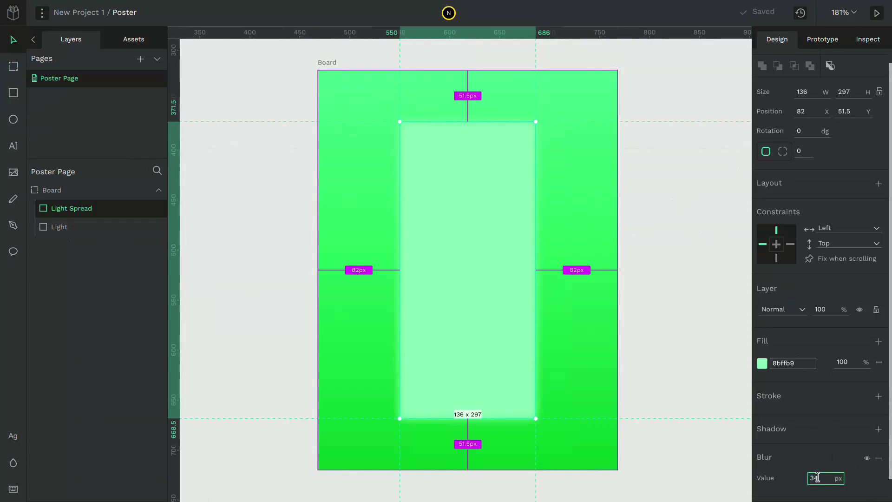
pyautogui.press('Return')
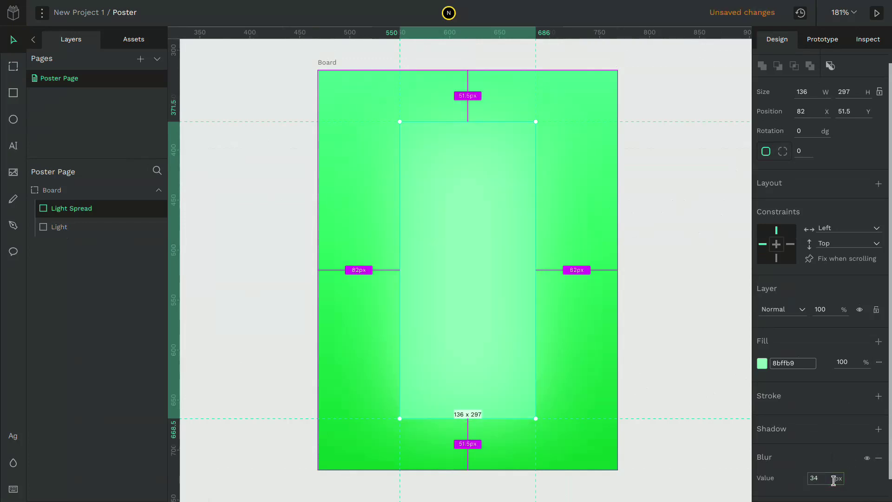
pyautogui.click(714, 439)
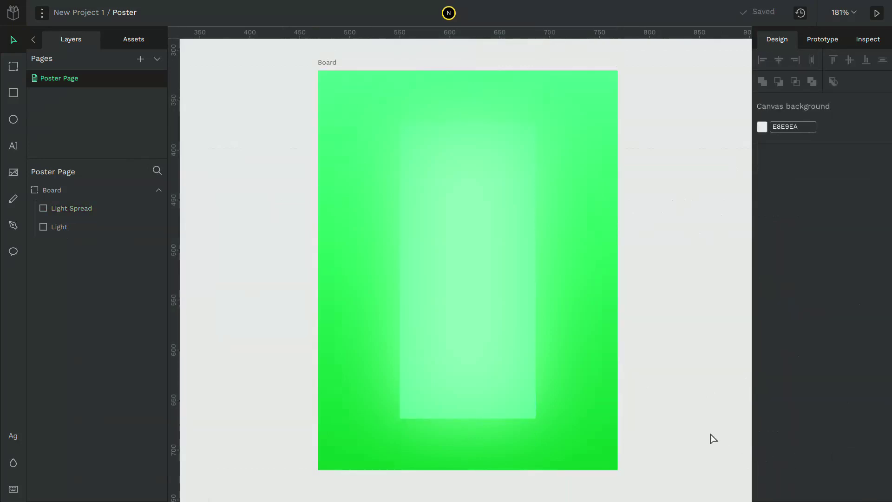
# - Add the text "P" near the upper left of the light rectangle and set its font to Inter
pyautogui.click(14, 145)
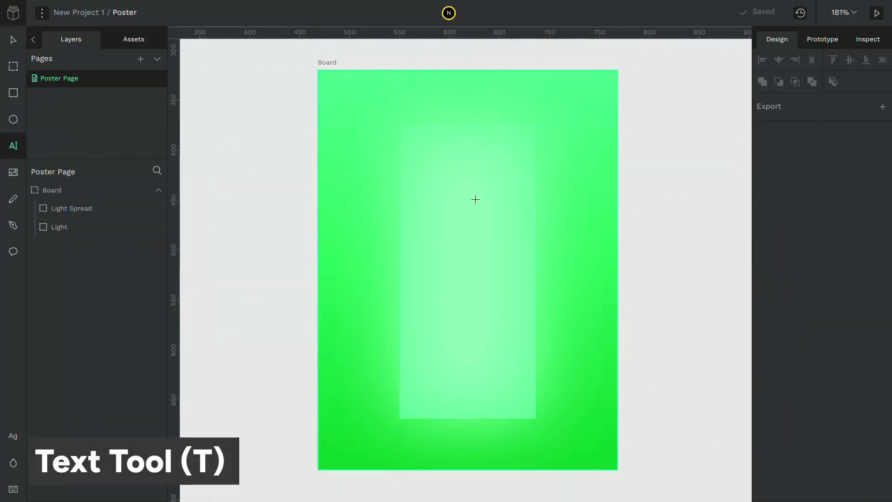
pyautogui.click(411, 168)
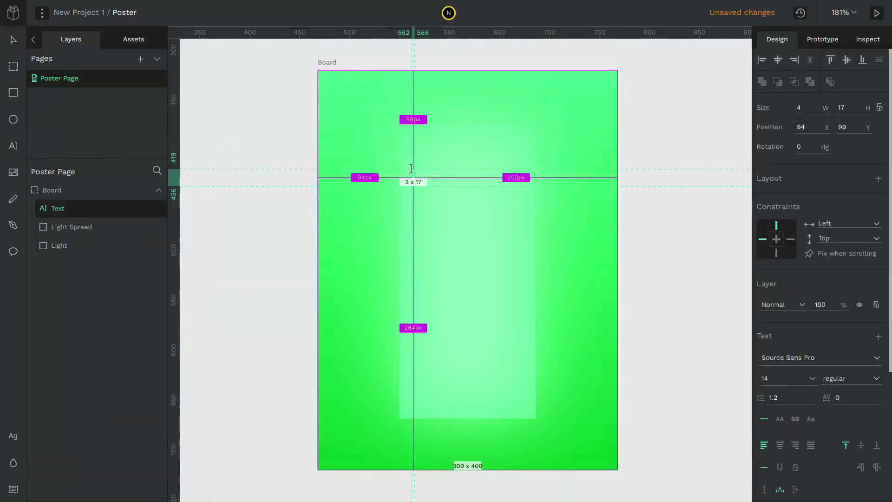
pyautogui.write('P')
pyautogui.press('Escape')
pyautogui.click(792, 358)
pyautogui.click(790, 85)
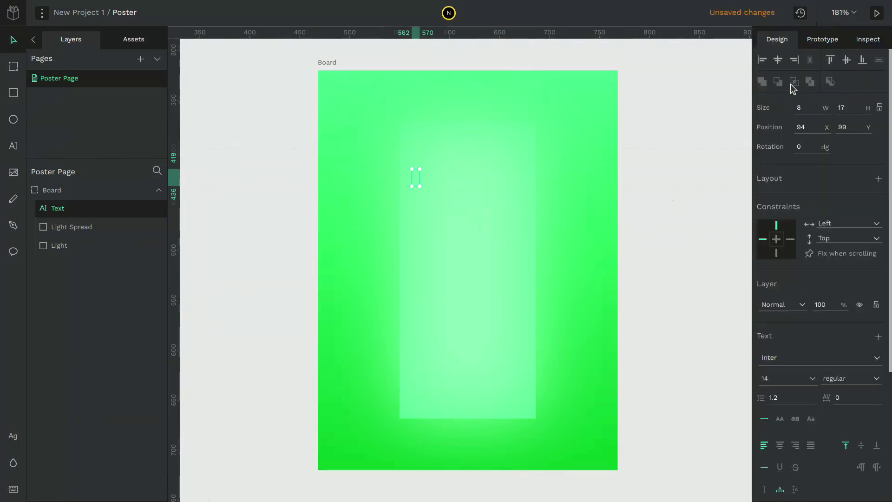
# - Set the letter P to size 96 and weight 900, and move it to about X 61, Y 55 on the board
pyautogui.click(787, 378)
pyautogui.write('96')
pyautogui.press('Return')
pyautogui.click(829, 378)
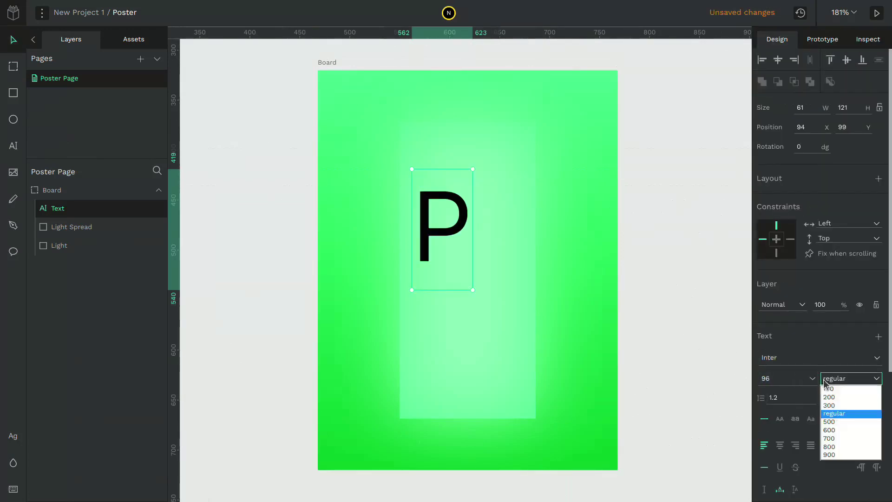
pyautogui.click(828, 455)
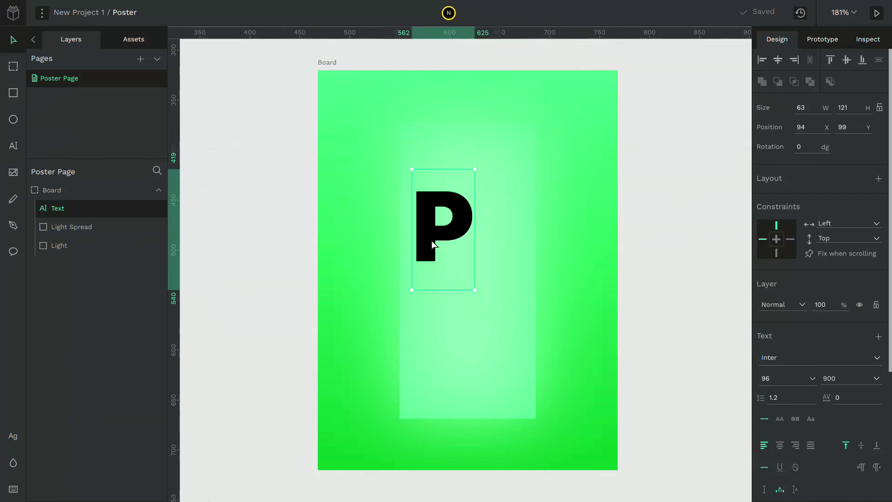
pyautogui.moveTo(432, 244); pyautogui.dragTo(399, 199)
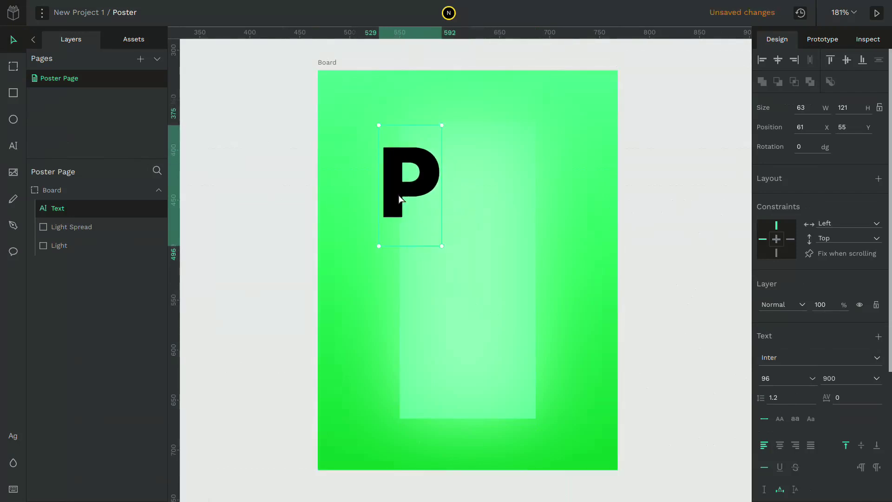
# - Duplicate the letter P to its right at the same height and change the copy to "E"
pyautogui.press('alt')
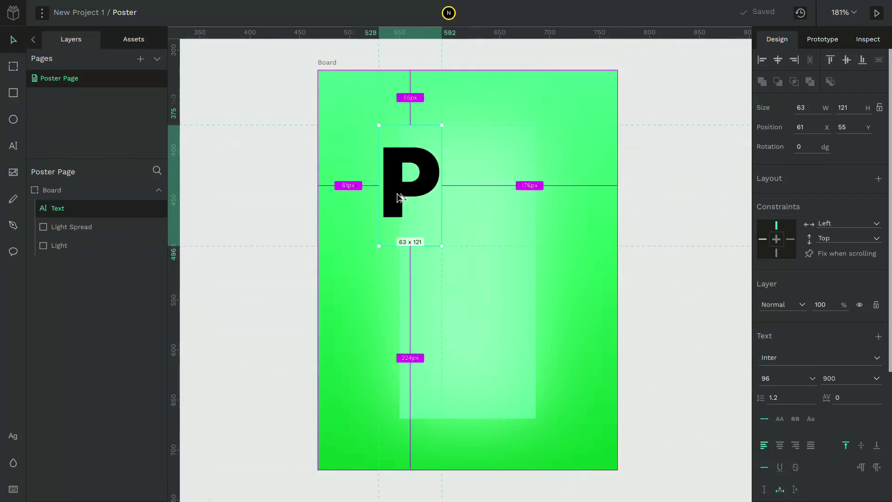
pyautogui.moveTo(399, 196); pyautogui.dragTo(522, 193)
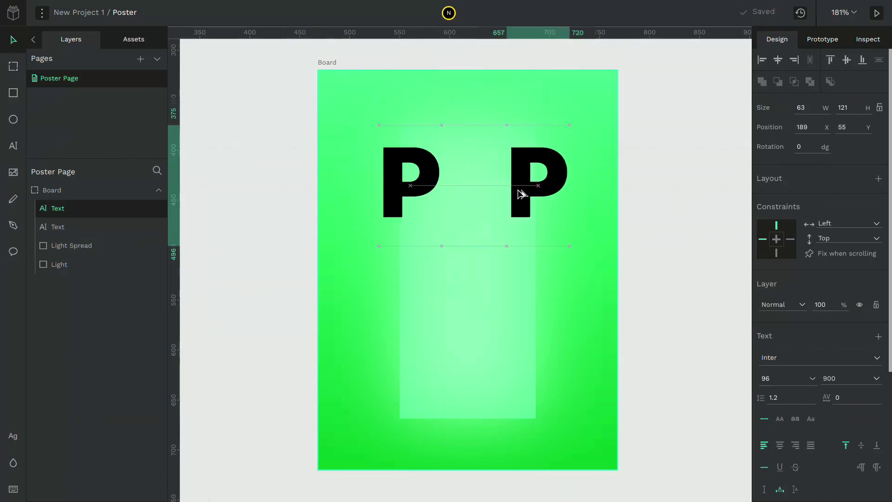
pyautogui.doubleClick(517, 189)
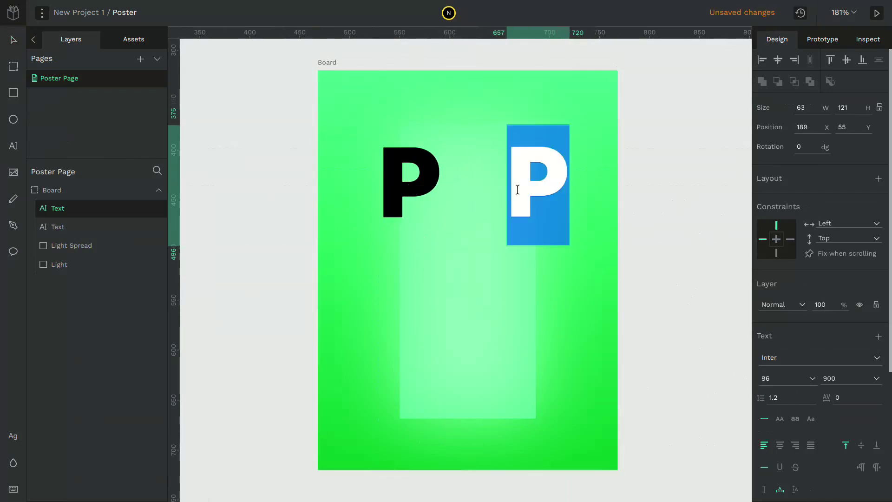
pyautogui.press('capslock')
pyautogui.write('E')
pyautogui.press('Escape')
# - Duplicate the P and E pair as a second row below and change the copies to "N" and "P"
pyautogui.keyDown('shift'); pyautogui.click(411, 191); pyautogui.keyUp('shift')
pyautogui.moveTo(523, 172); pyautogui.dragTo(523, 272)
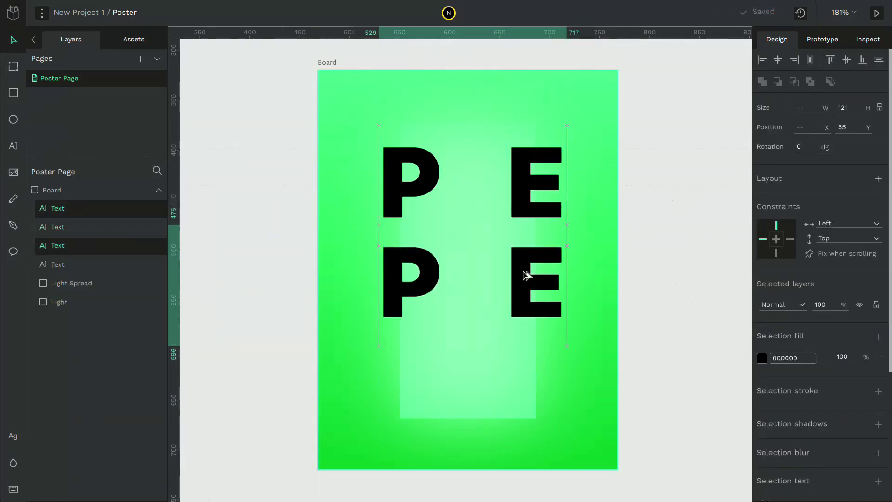
pyautogui.doubleClick(425, 269)
pyautogui.write('N')
pyautogui.doubleClick(514, 280)
pyautogui.write('P')
# - Duplicate the N and P pair as a third row below and change the copies to "O" and "T"
pyautogui.keyDown('shift'); pyautogui.click(426, 278); pyautogui.keyUp('shift')
pyautogui.moveTo(426, 278); pyautogui.dragTo(426, 373)
pyautogui.doubleClick(426, 373)
pyautogui.write('O')
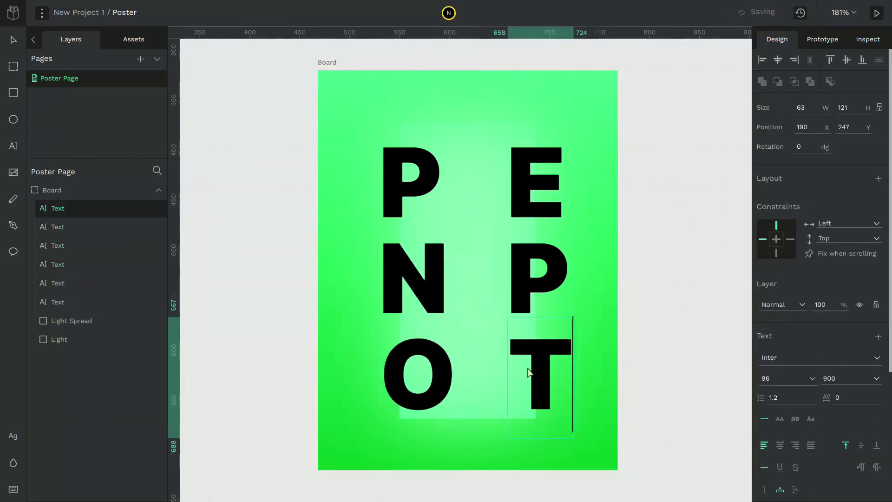
# - Move the letters N, O and T slightly left so they line up with the letters above them
pyautogui.press('Escape')
pyautogui.click(397, 195)
pyautogui.moveTo(428, 287); pyautogui.dragTo(424, 286)
pyautogui.moveTo(444, 376); pyautogui.dragTo(438, 376)
pyautogui.moveTo(550, 358); pyautogui.dragTo(544, 357)
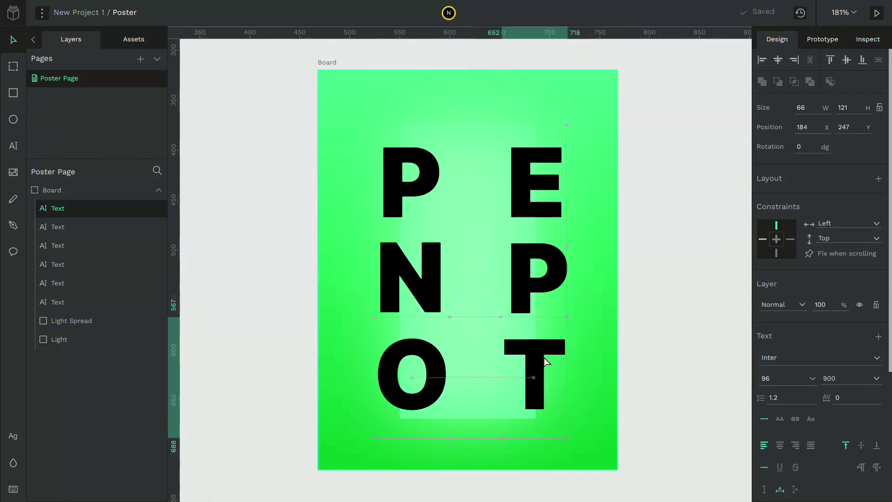
# - Select all six letters together and move them slightly up and to the left on the board
pyautogui.keyDown('shift'); pyautogui.click(535, 183); pyautogui.keyUp('shift')
pyautogui.keyDown('shift'); pyautogui.click(534, 365); pyautogui.keyUp('shift')
pyautogui.moveTo(538, 274); pyautogui.dragTo(519, 268)
pyautogui.keyDown('shift'); pyautogui.click(434, 365); pyautogui.keyUp('shift')
pyautogui.keyDown('shift'); pyautogui.click(418, 279); pyautogui.keyUp('shift')
pyautogui.keyDown('shift'); pyautogui.click(409, 186); pyautogui.keyUp('shift')
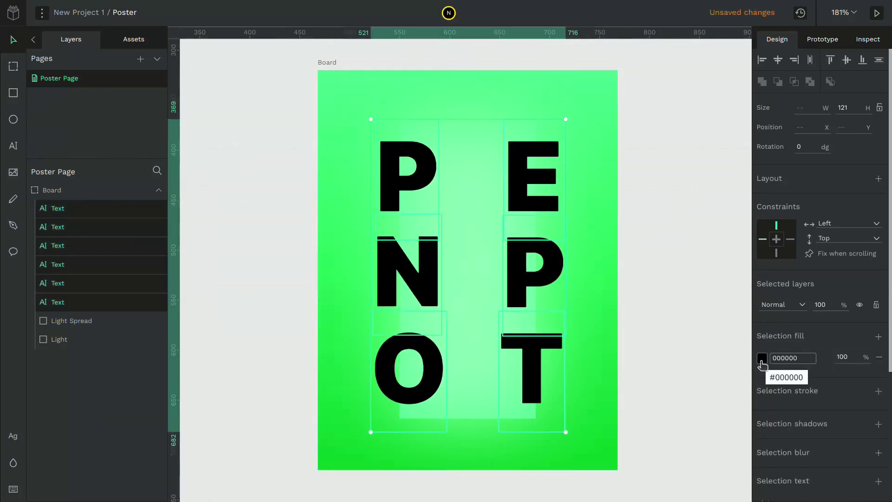
# - Set the fill colour of the six selected letters to B8FAC0
pyautogui.click(791, 358)
pyautogui.write('B8FA')
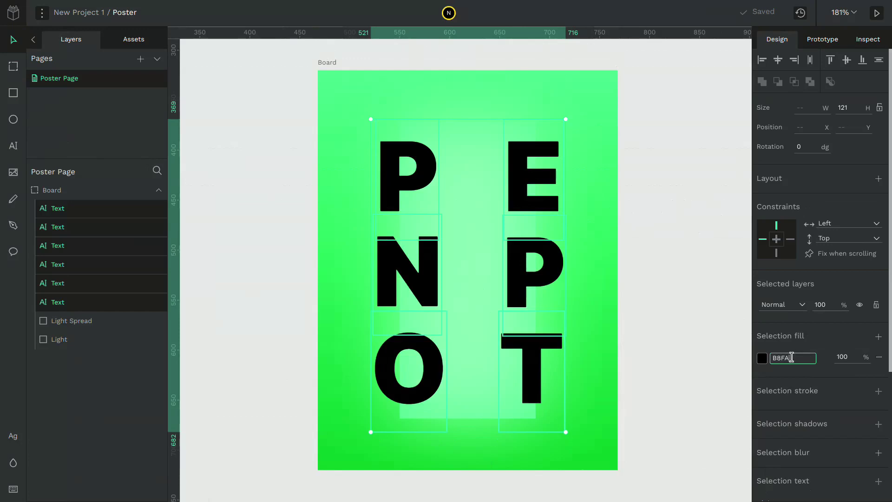
pyautogui.write('A0')
pyautogui.press('Tab')
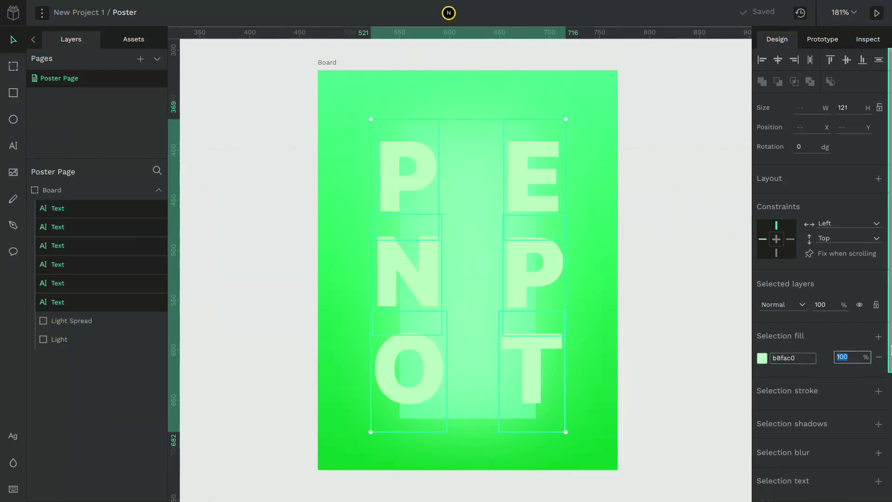
# - Add a drop shadow to the six letters with X 0, Y 1 and blur 1
pyautogui.moveTo(889, 347); pyautogui.dragTo(890, 443)
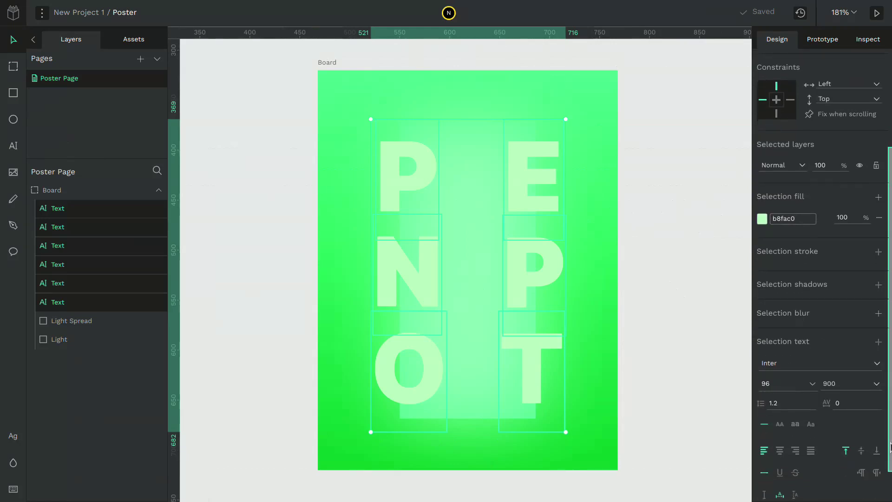
pyautogui.click(877, 284)
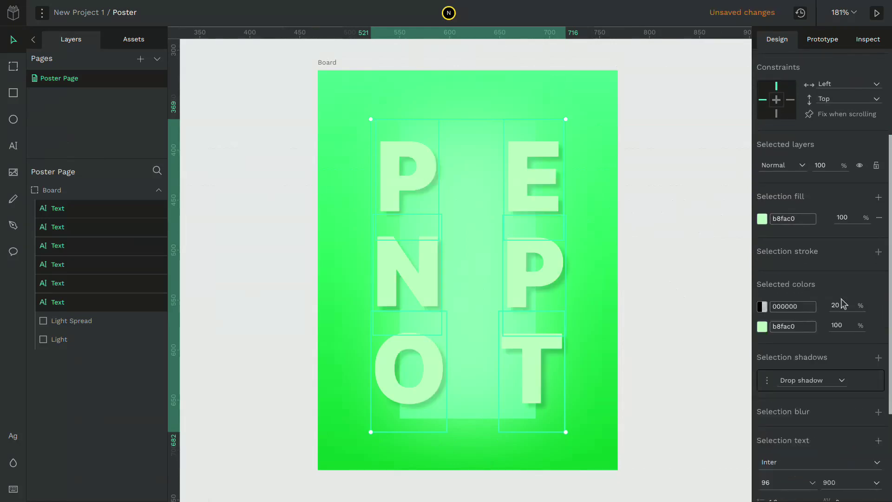
pyautogui.click(767, 381)
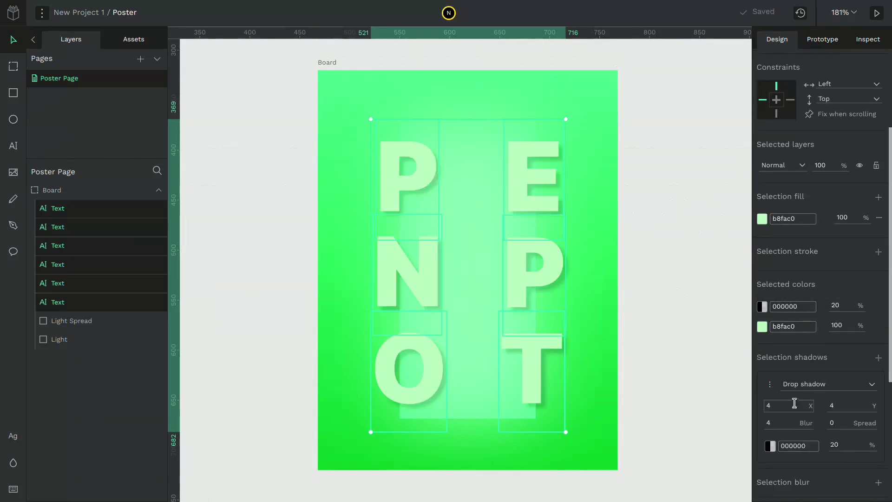
pyautogui.click(794, 404)
pyautogui.write('0')
pyautogui.press('Tab')
pyautogui.write('1')
pyautogui.press('Tab')
pyautogui.write('3')
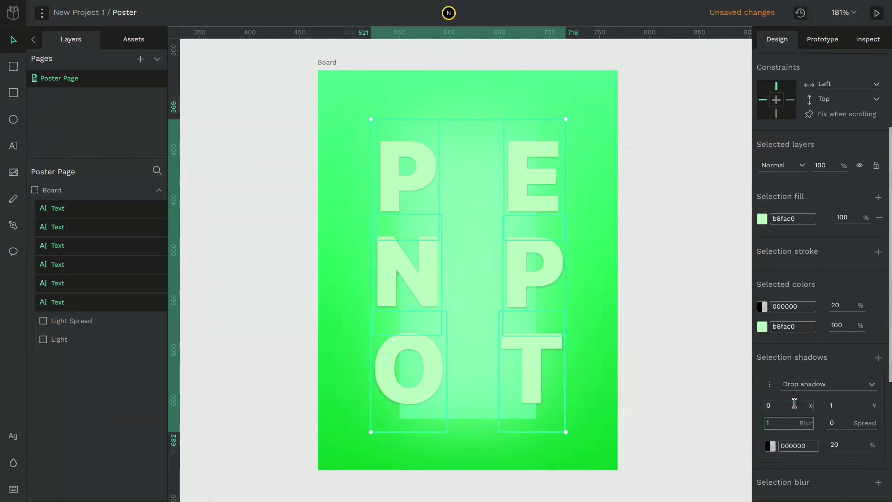
pyautogui.press('Escape')
# - Draw an open five-point M-shaped path, about 158 by 159, over the upper letters with the Pen tool
pyautogui.click(13, 226)
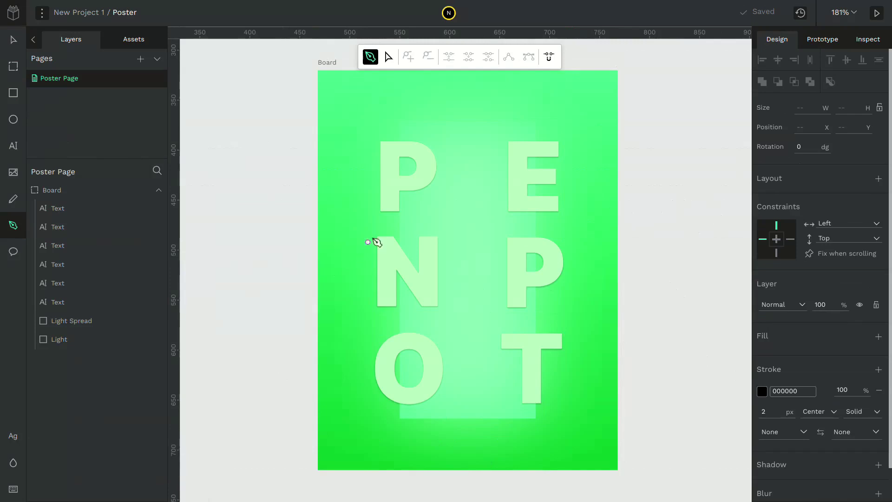
pyautogui.moveTo(381, 272); pyautogui.dragTo(381, 236)
pyautogui.click(360, 122)
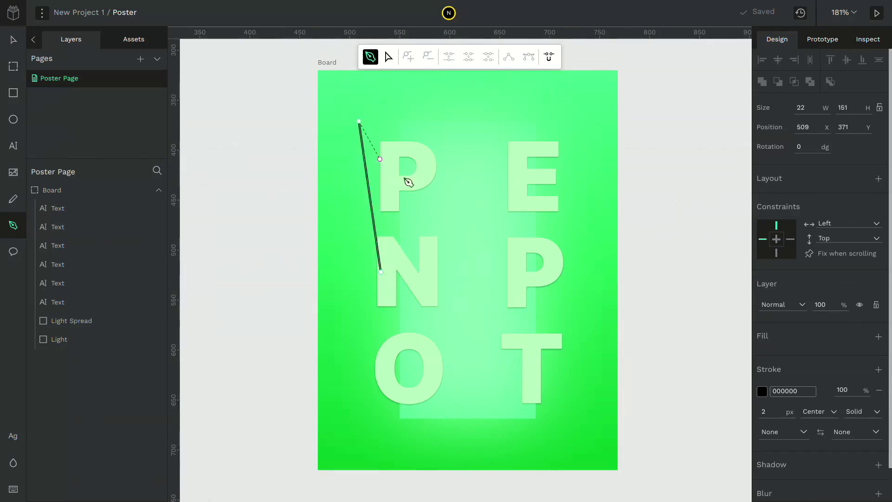
pyautogui.click(459, 216)
pyautogui.click(480, 113)
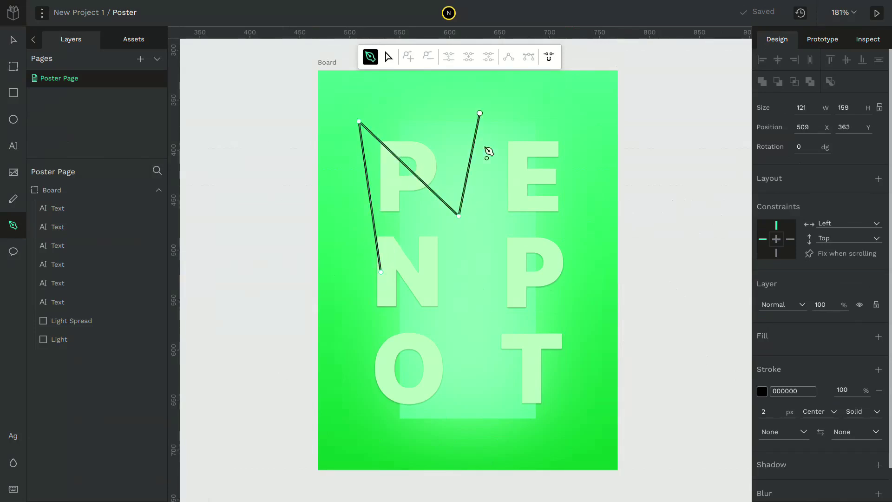
pyautogui.click(517, 222)
pyautogui.press('Return')
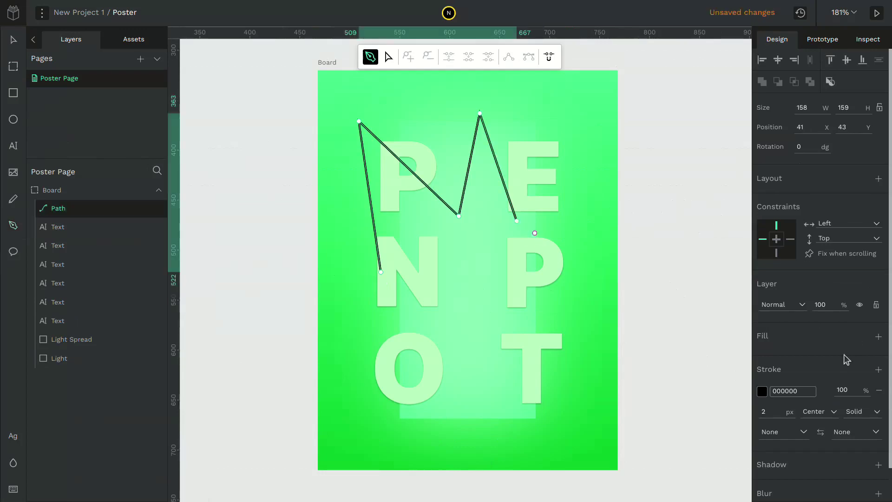
# - Set the M-shaped path's stroke width to 36 px and give both ends round caps
pyautogui.click(777, 411)
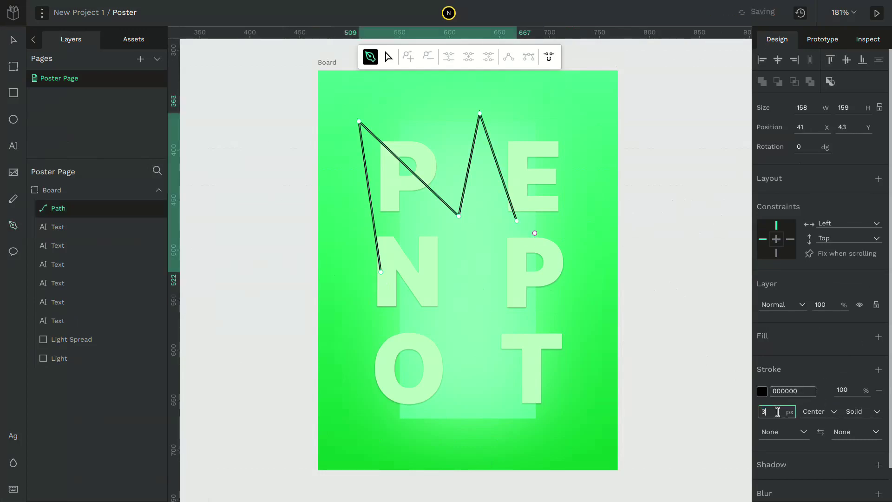
pyautogui.press('Tab')
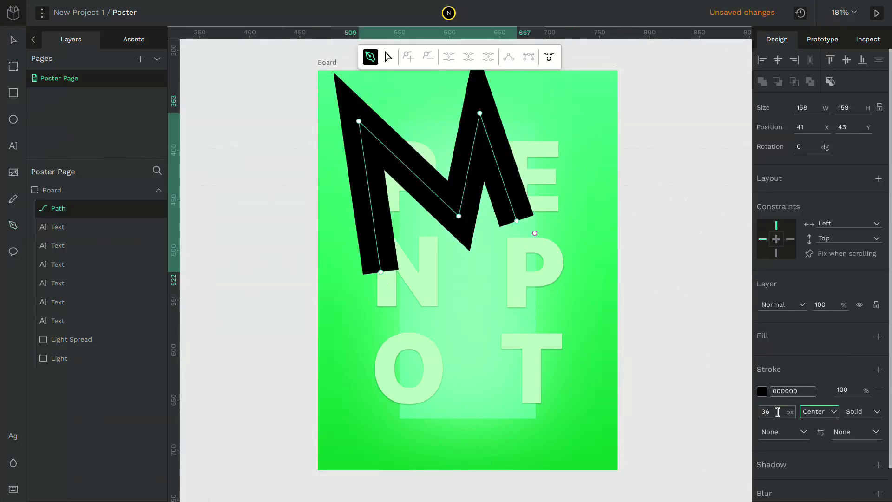
pyautogui.click(789, 431)
pyautogui.click(795, 464)
pyautogui.click(857, 431)
pyautogui.click(819, 466)
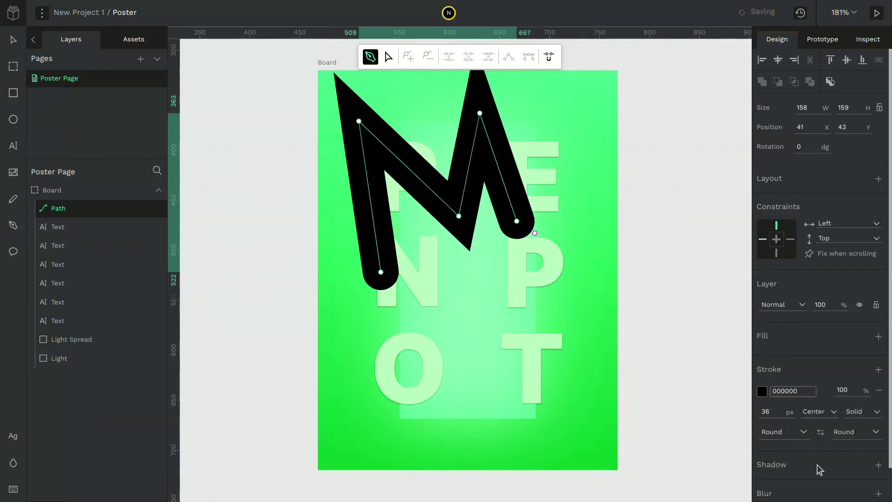
# - Nudge the path's upper-left node slightly inward and convert the three inner corner nodes to curves
pyautogui.moveTo(572, 228); pyautogui.dragTo(556, 258)
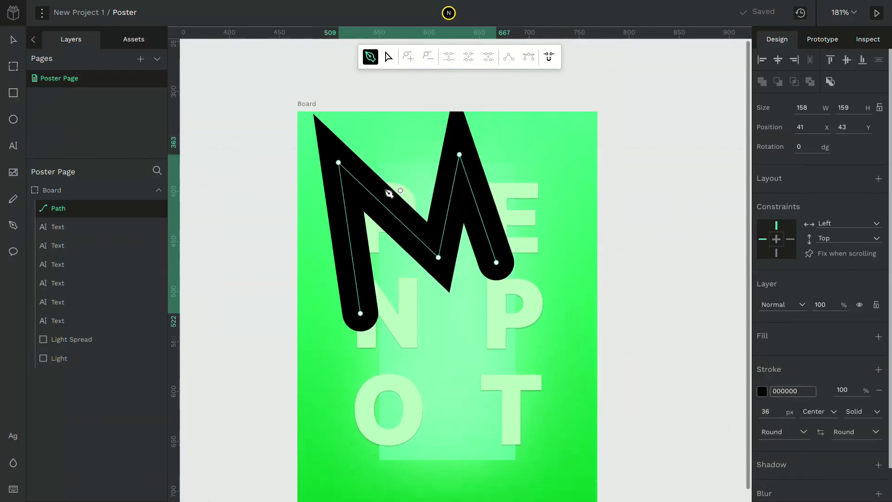
pyautogui.click(388, 56)
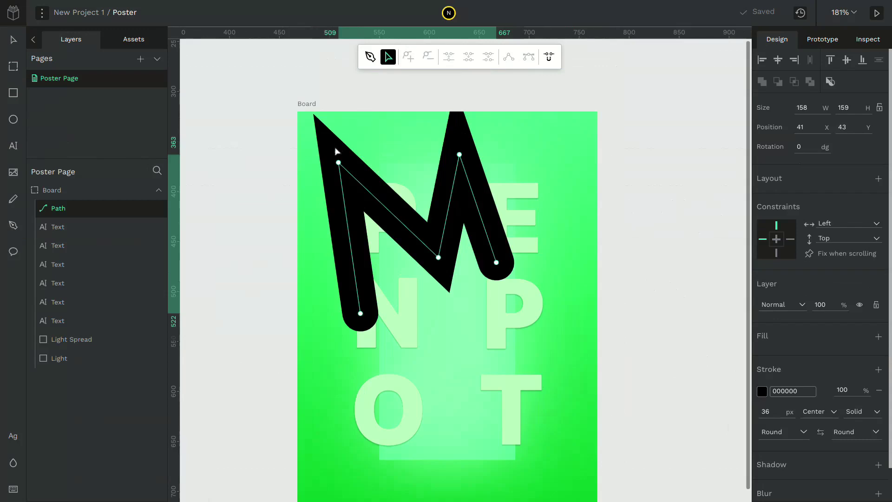
pyautogui.moveTo(339, 163); pyautogui.dragTo(341, 168)
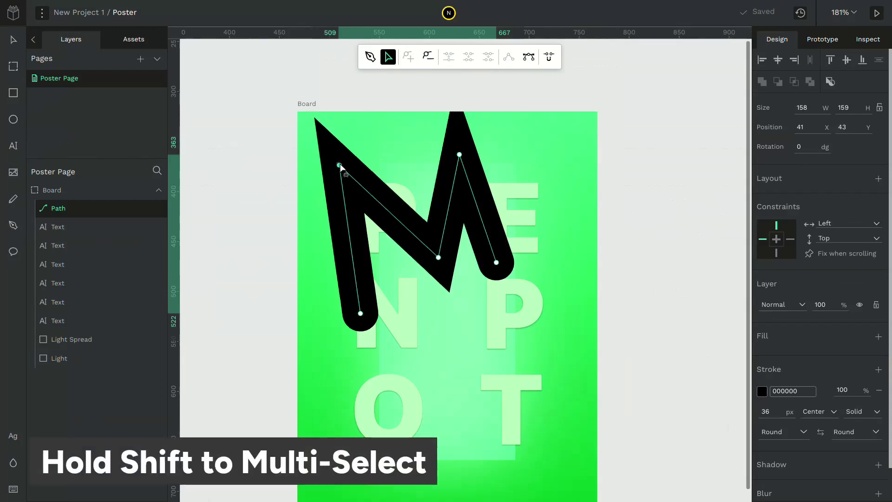
pyautogui.keyDown('shift'); pyautogui.click(438, 256); pyautogui.keyUp('shift')
pyautogui.keyDown('shift'); pyautogui.click(458, 155); pyautogui.keyUp('shift')
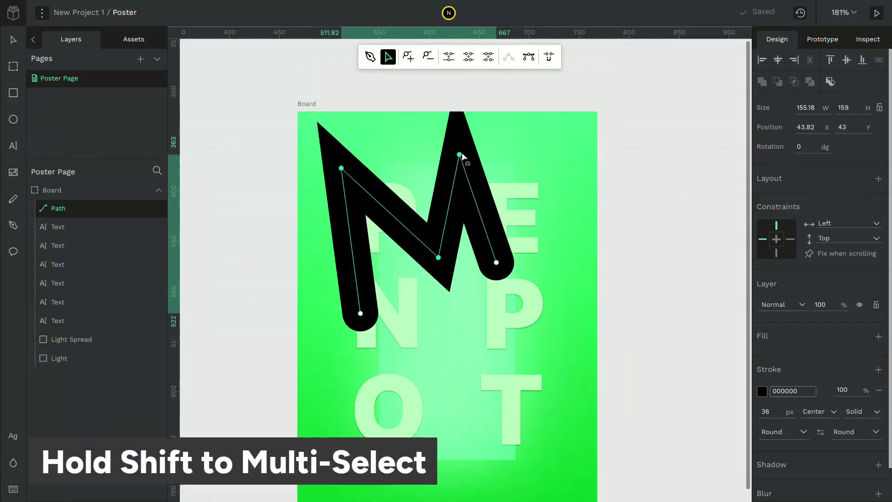
pyautogui.click(530, 57)
# - Shorten the curve handles at the three inner nodes so the M has straight legs and tightly rounded corners
pyautogui.scroll(5, 353, 205)
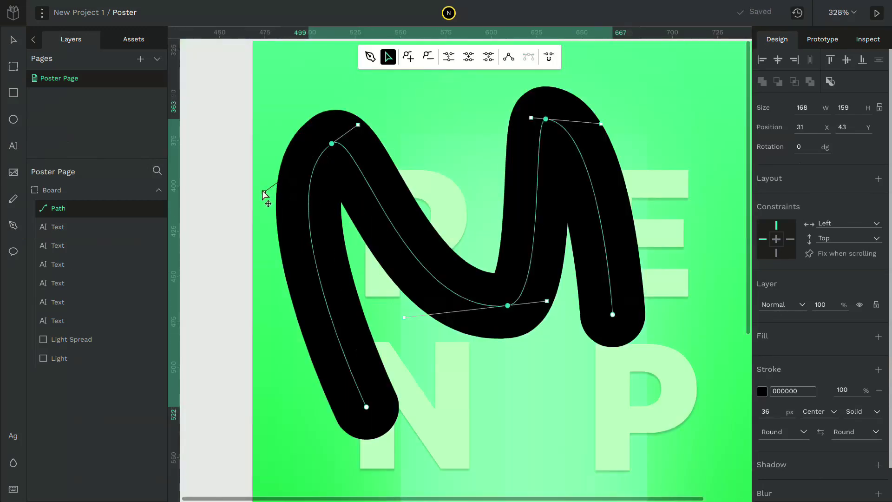
pyautogui.moveTo(263, 191); pyautogui.dragTo(323, 156)
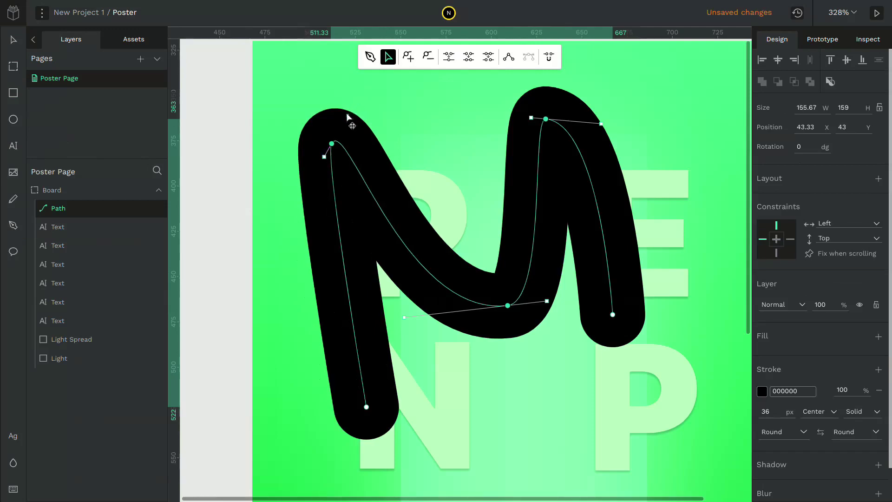
pyautogui.moveTo(347, 115); pyautogui.dragTo(327, 149)
pyautogui.moveTo(404, 317); pyautogui.dragTo(496, 308)
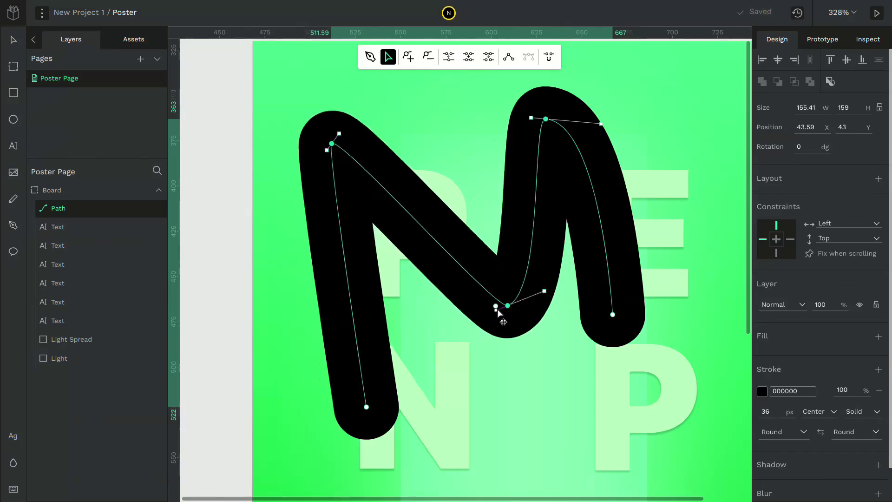
pyautogui.moveTo(543, 291); pyautogui.dragTo(518, 303)
pyautogui.moveTo(601, 123); pyautogui.dragTo(536, 120)
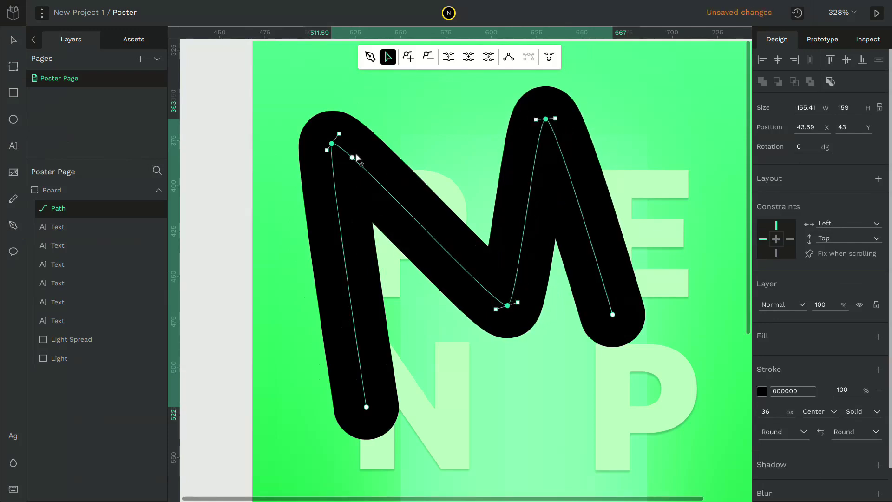
pyautogui.moveTo(339, 133); pyautogui.dragTo(335, 139)
pyautogui.moveTo(496, 309); pyautogui.dragTo(501, 307)
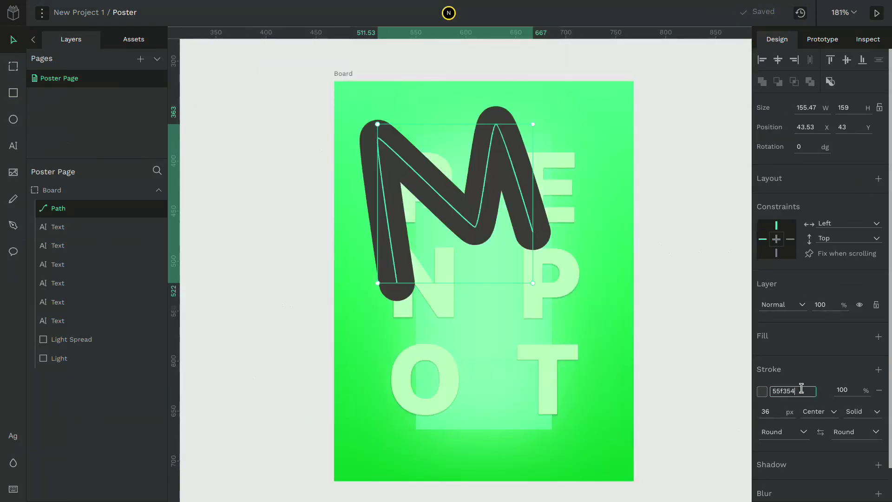
# - Set the path's stroke colour to 55F354 and add an inner shadow to the path
pyautogui.press('Tab')
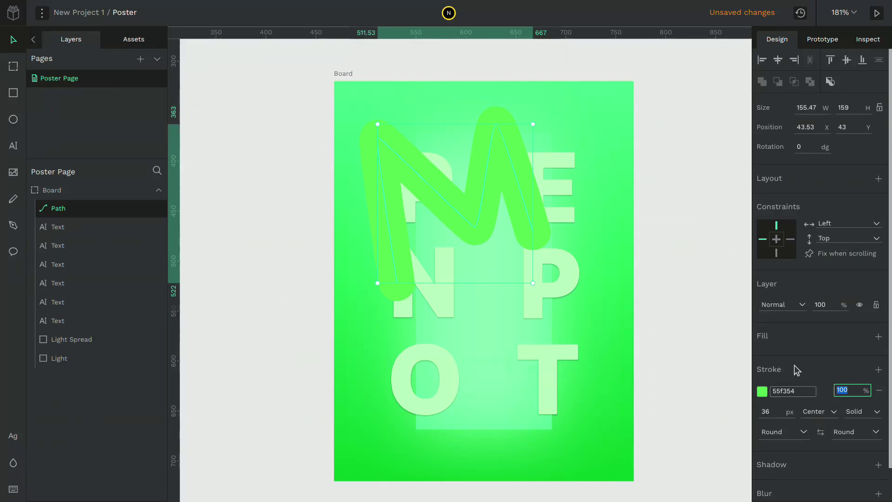
pyautogui.scroll(-1, 793, 372)
pyautogui.click(877, 428)
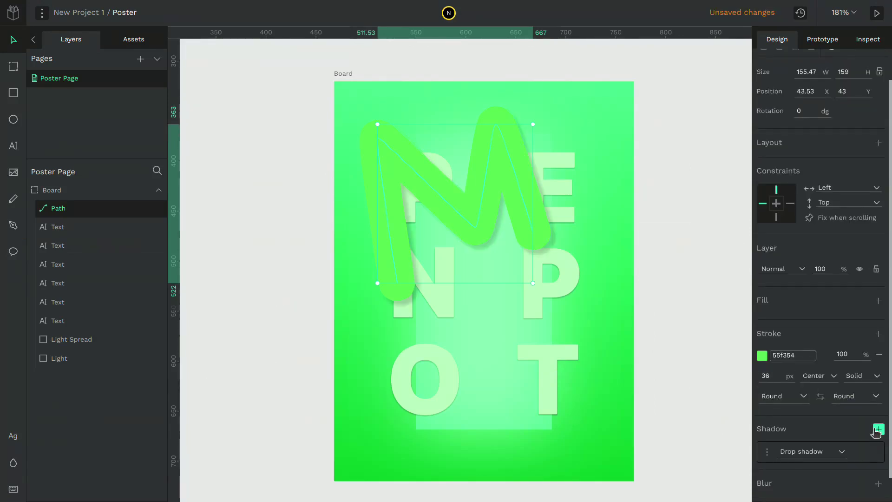
pyautogui.click(830, 450)
pyautogui.click(813, 470)
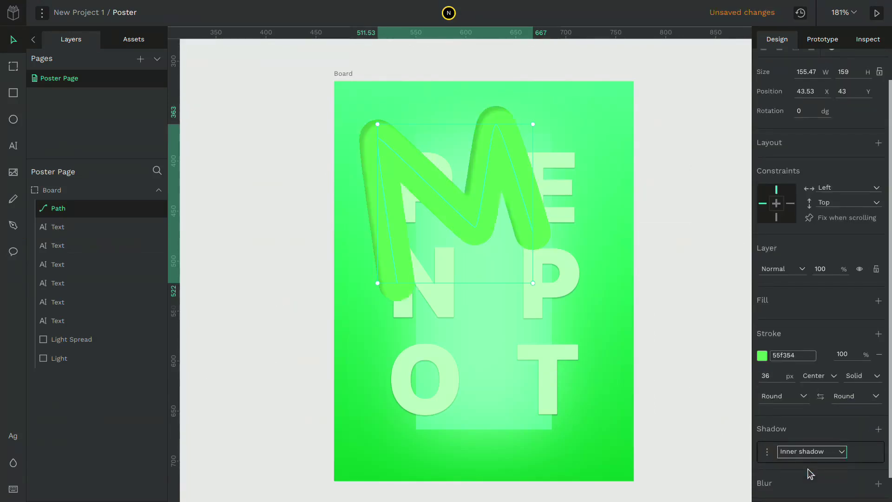
# - Set the path's inner shadow to X -14, Y -14, blur 10 and 22% opacity
pyautogui.click(767, 451)
pyautogui.scroll(-1, 842, 485)
pyautogui.press('Up')
pyautogui.press('Up')
pyautogui.click(780, 444)
pyautogui.hotkey('shift', 'Down')
pyautogui.hotkey('shift', 'Down')
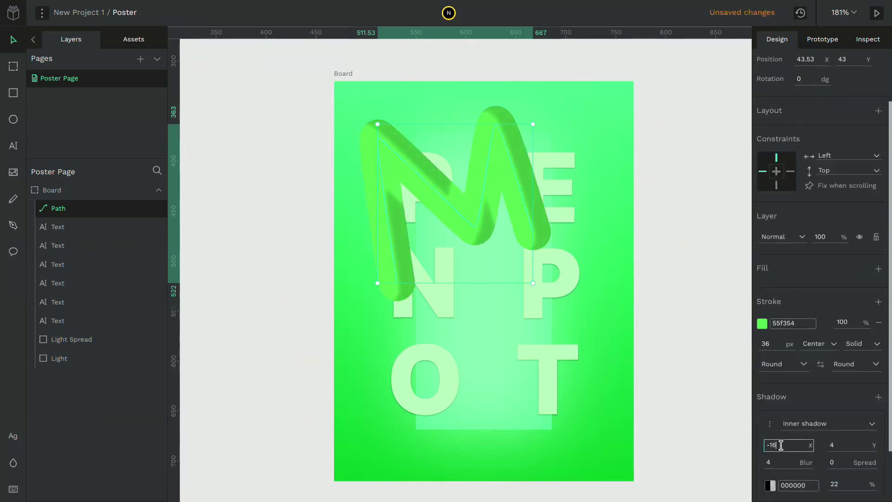
pyautogui.press('Up')
pyautogui.press('Up')
pyautogui.press('Tab')
pyautogui.hotkey('shift', 'Down')
pyautogui.hotkey('shift', 'Down')
pyautogui.press('Up')
pyautogui.press('Up')
pyautogui.press('Tab')
pyautogui.write('10')
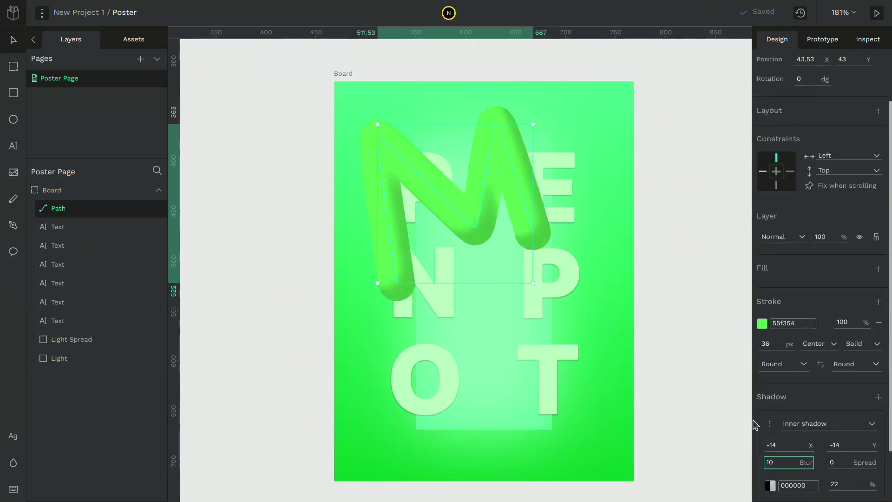
pyautogui.click(755, 424)
# - Add a second shadow to the path and change its type to inner shadow
pyautogui.scroll(-3, 755, 424)
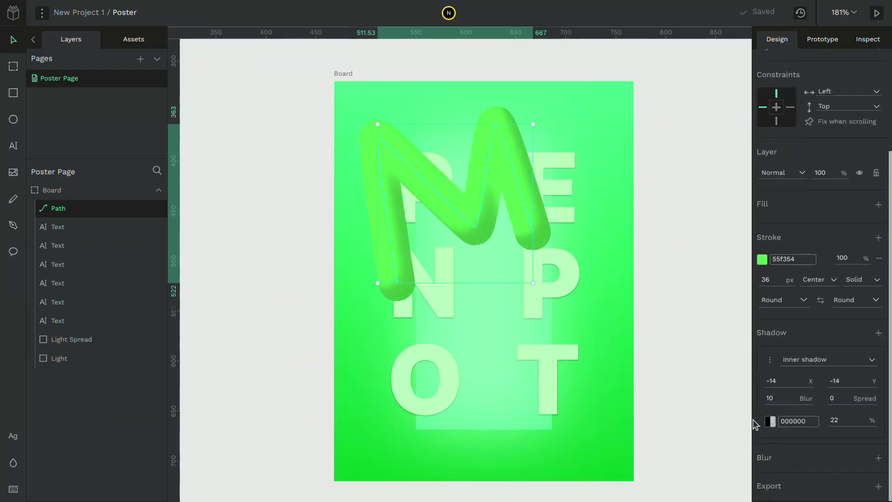
pyautogui.click(769, 362)
pyautogui.click(874, 403)
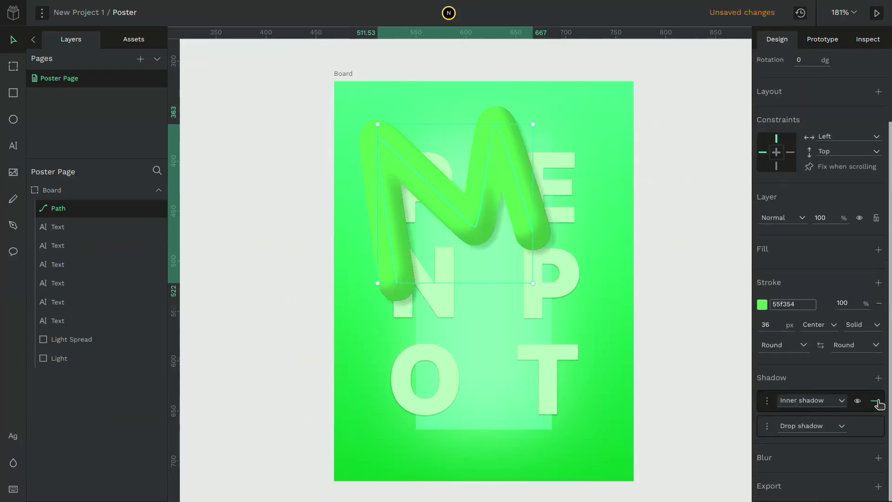
pyautogui.click(785, 425)
pyautogui.click(797, 445)
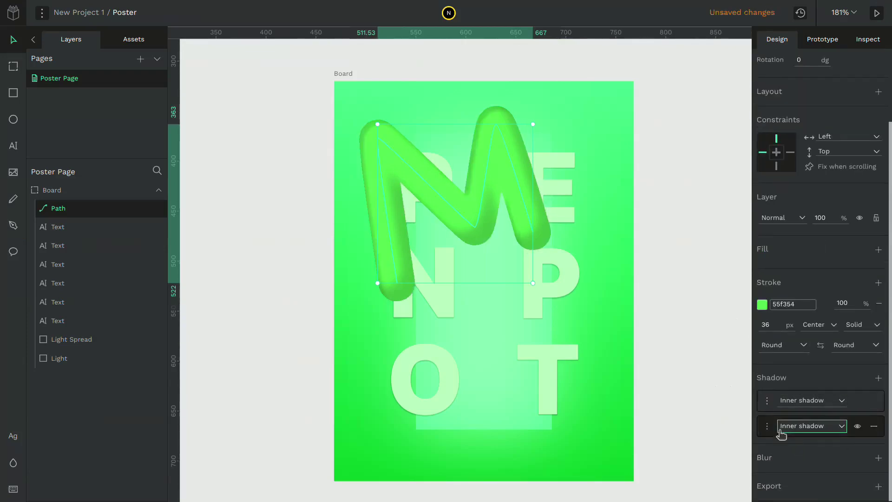
# - Set the second inner shadow's offset to X -13 and Y -4
pyautogui.click(767, 426)
pyautogui.scroll(-2, 741, 396)
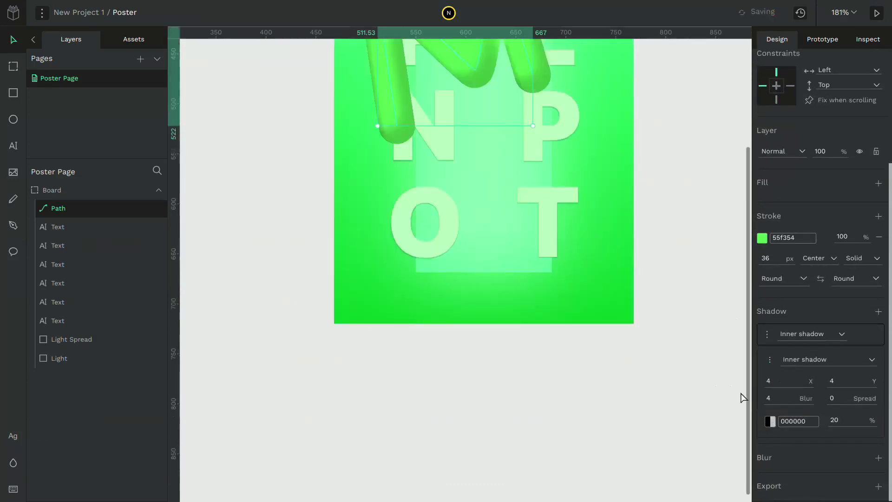
pyautogui.scroll(1, 715, 392)
pyautogui.scroll(2, 715, 391)
pyautogui.click(780, 382)
pyautogui.write('-13')
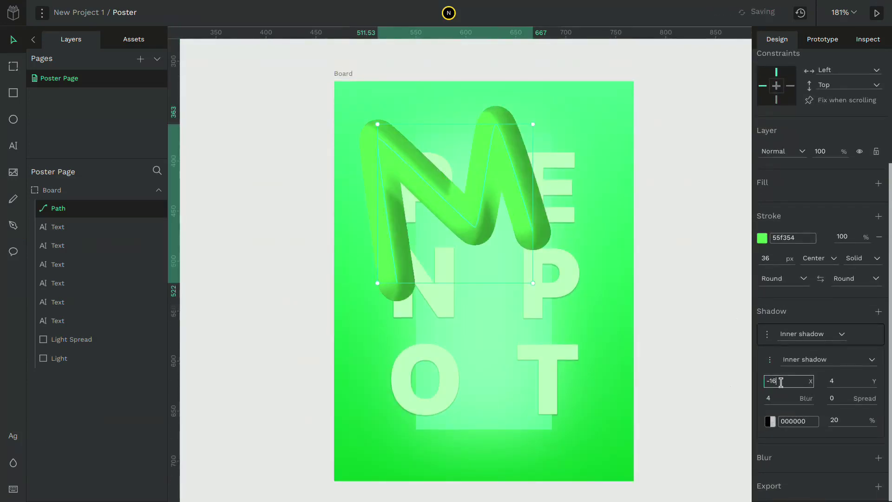
pyautogui.press('Tab')
pyautogui.write('-4')
pyautogui.press('Tab')
# - Change the second inner shadow's colour to white (FFFFFF) and raise its opacity to 50%
pyautogui.click(770, 420)
pyautogui.click(636, 280)
pyautogui.click(853, 423)
pyautogui.hotkey('shift', 'Up')
pyautogui.hotkey('shift', 'Up')
pyautogui.hotkey('shift', 'Up')
pyautogui.hotkey('shift', 'Up')
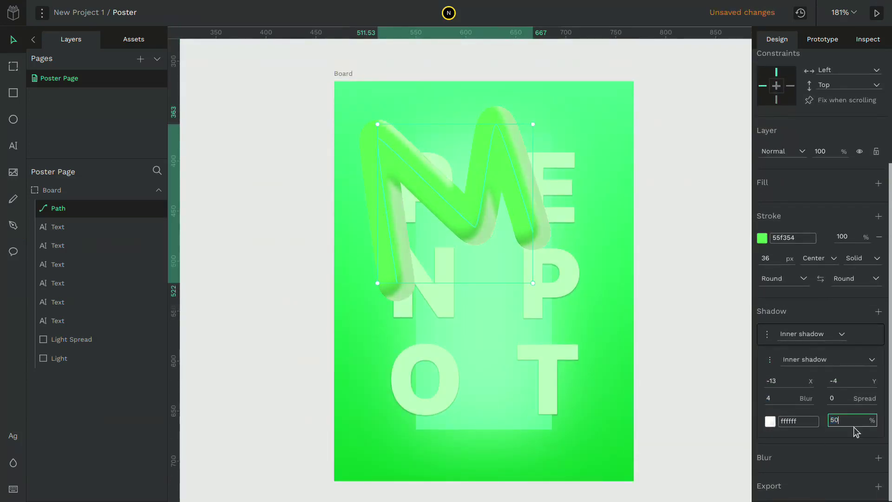
# - Set the second inner shadow's blur to 24 and its opacity to 60%, then close its settings
pyautogui.click(779, 398)
pyautogui.hotkey('shift', 'Up')
pyautogui.hotkey('shift', 'Up')
pyautogui.hotkey('shift', 'Up')
pyautogui.hotkey('shift', 'Down')
pyautogui.press('Return')
pyautogui.click(770, 359)
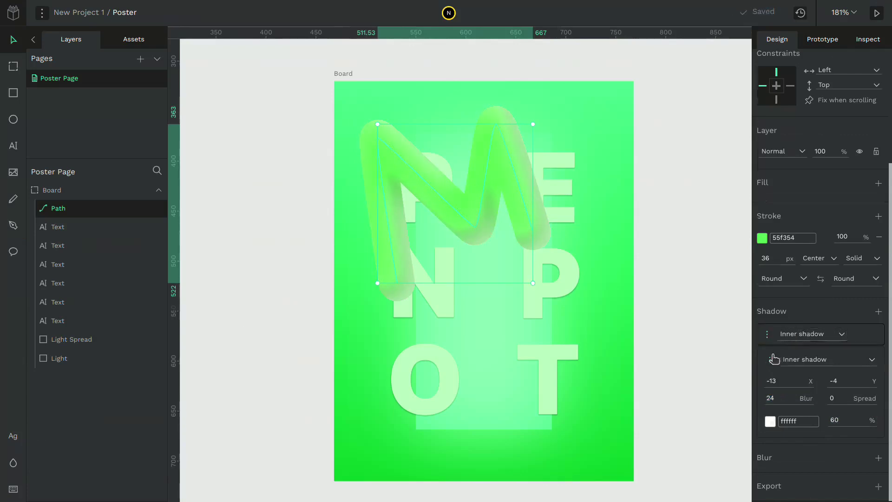
# - Add a third shadow to the path and change its type to inner shadow
pyautogui.click(876, 377)
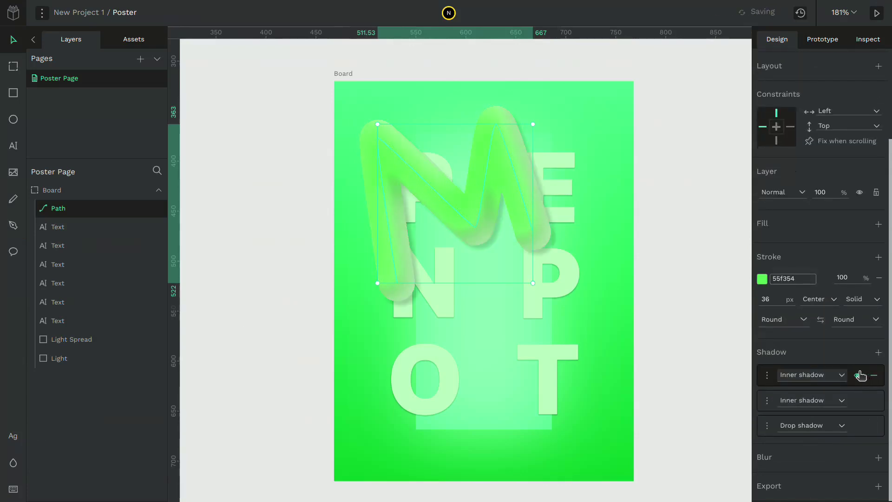
pyautogui.click(802, 432)
pyautogui.click(800, 445)
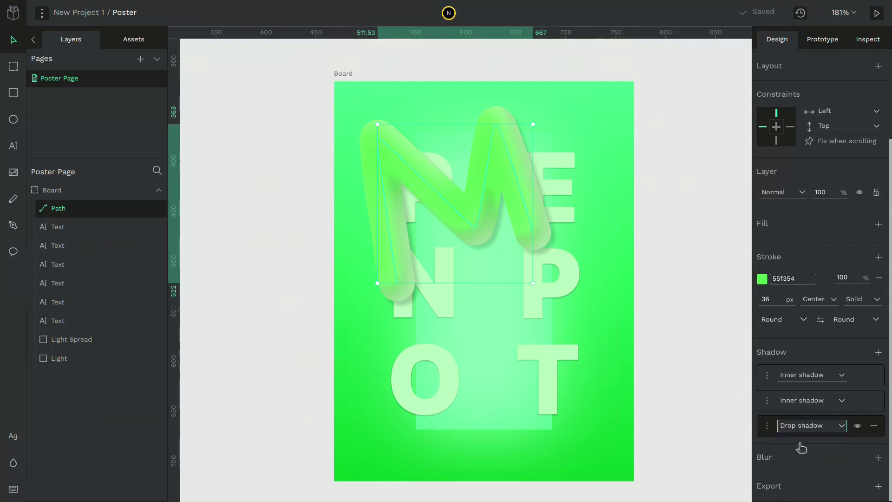
# - Set the third inner shadow's offset to X -13 and Y 2, with a blur of 17
pyautogui.click(767, 427)
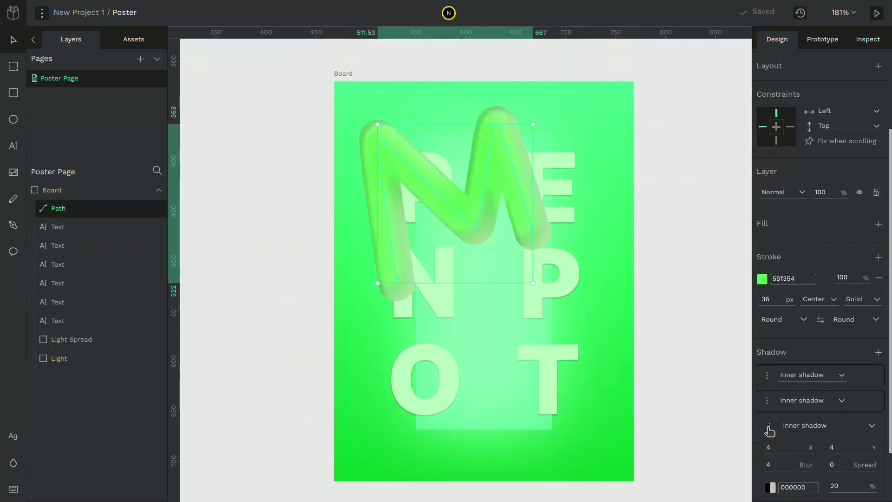
pyautogui.click(774, 444)
pyautogui.write('-13')
pyautogui.press('Tab')
pyautogui.write('72')
pyautogui.press('Tab')
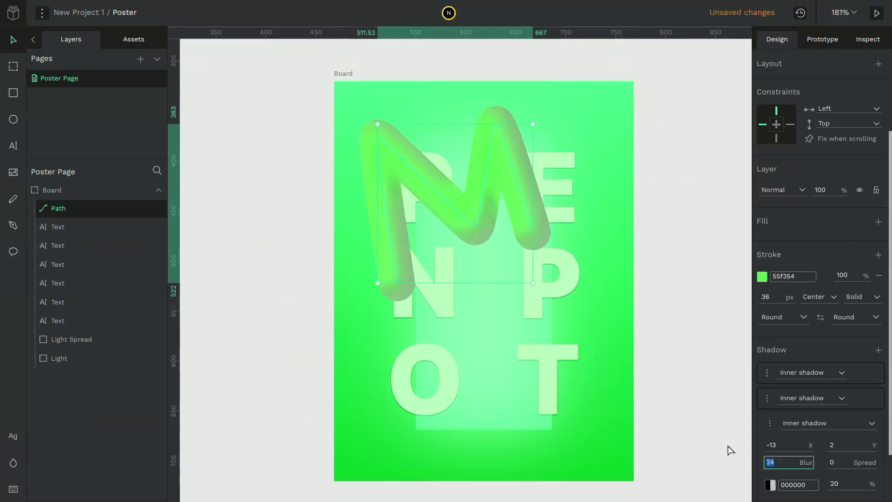
pyautogui.write('17')
# - Change the third inner shadow's colour to magenta (F420FF) at 40% opacity and close its settings
pyautogui.click(770, 484)
pyautogui.click(733, 353)
pyautogui.click(736, 284)
pyautogui.click(808, 484)
pyautogui.write('f420F')
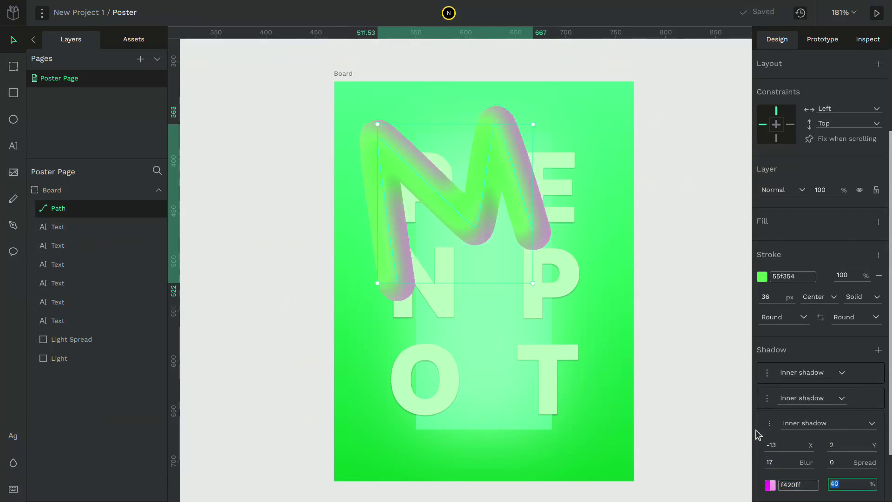
pyautogui.click(769, 423)
# - Add a fourth shadow to the path and change its type to inner shadow
pyautogui.click(878, 351)
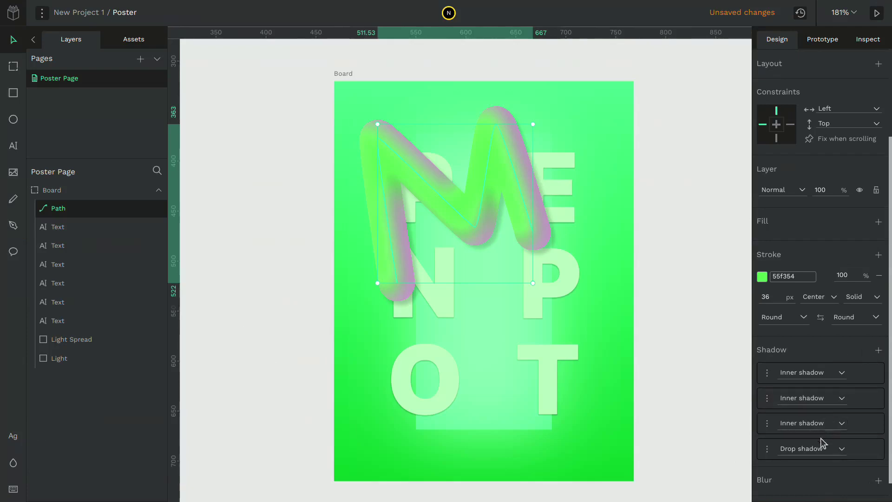
pyautogui.click(806, 448)
pyautogui.click(794, 465)
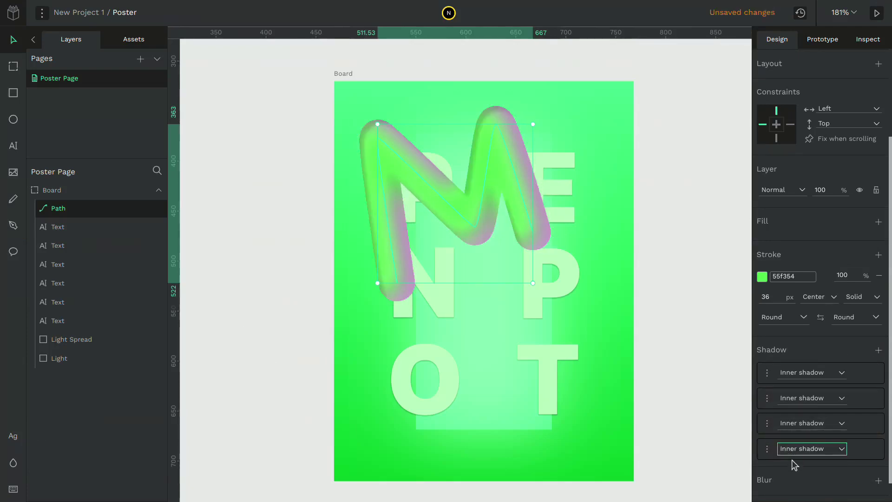
# - Set the fourth inner shadow's offset to X 8 and Y 8, with a blur of 6
pyautogui.click(767, 448)
pyautogui.scroll(-2, 779, 392)
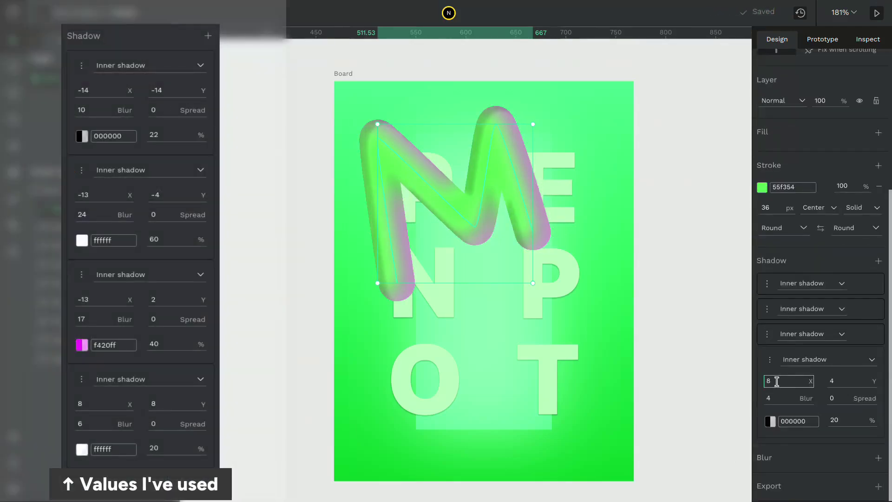
pyautogui.press('Tab')
pyautogui.write('8')
pyautogui.press('Tab')
pyautogui.write('6')
pyautogui.press('Tab')
pyautogui.press('Tab')
# - Change the fourth inner shadow's colour to white (FFFFFF) and deselect the path
pyautogui.click(770, 420)
pyautogui.moveTo(660, 302); pyautogui.dragTo(605, 268)
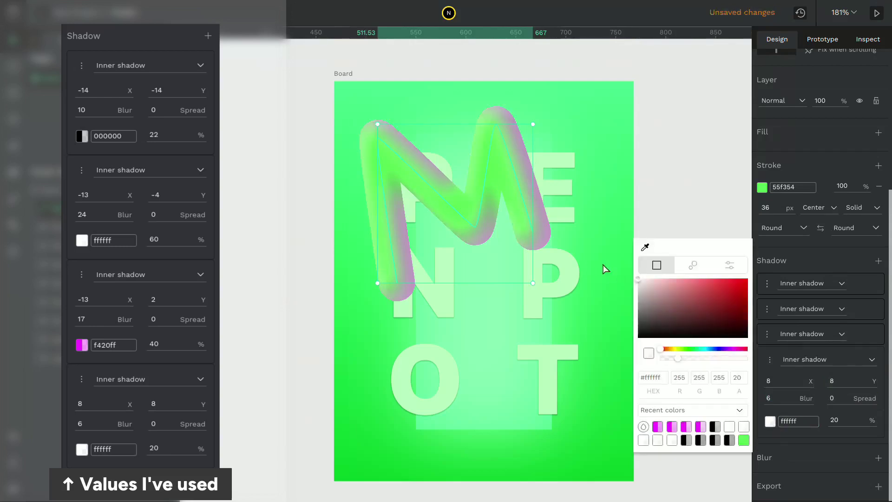
pyautogui.click(706, 212)
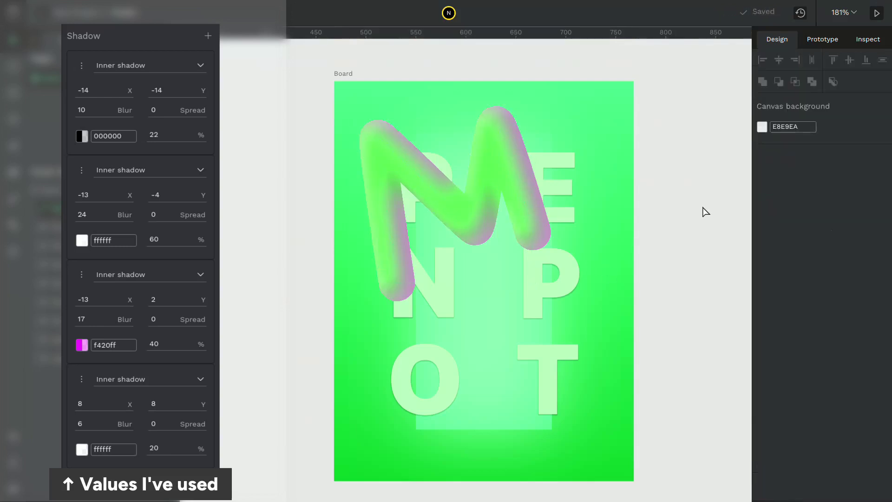
# - Duplicate the shaded path and place the copy directly below the original, at about X 46, Y 223
pyautogui.click(463, 225)
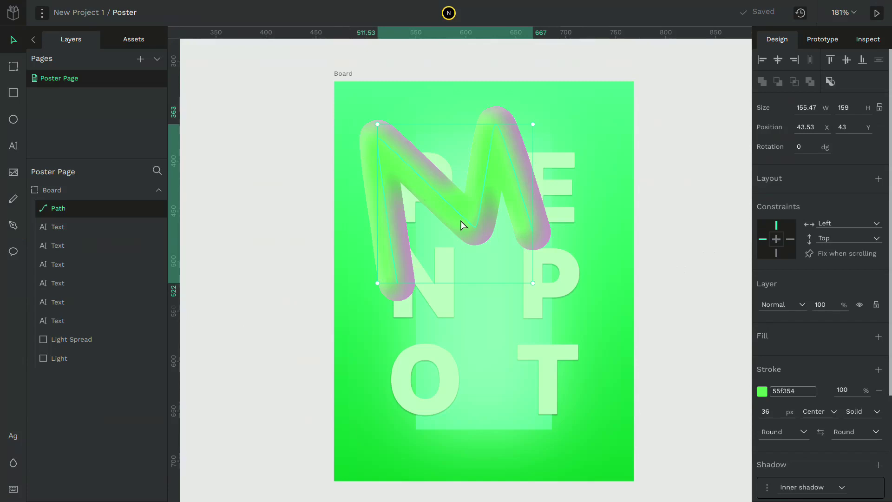
pyautogui.press('alt')
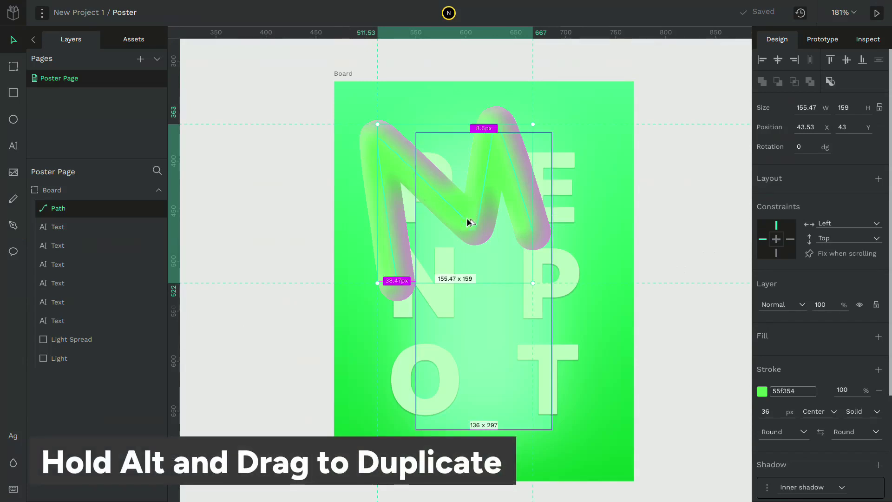
pyautogui.moveTo(469, 222); pyautogui.dragTo(462, 376)
pyautogui.doubleClick(479, 325)
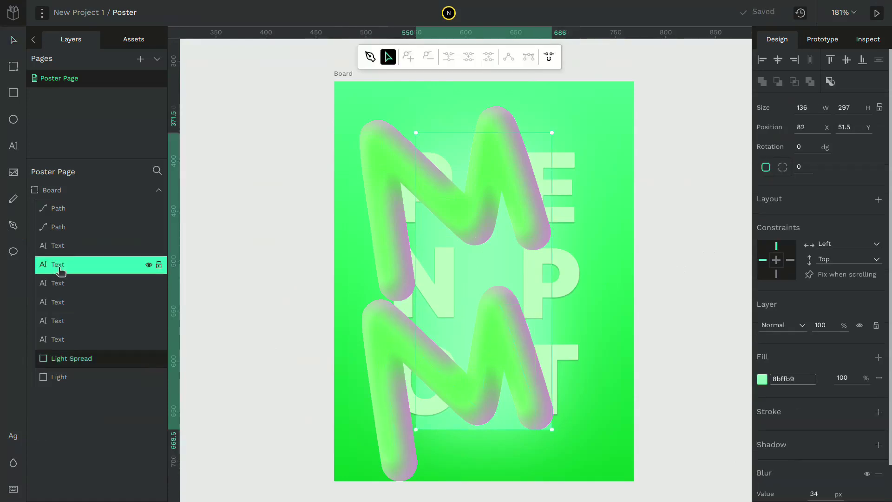
pyautogui.click(59, 230)
pyautogui.doubleClick(470, 399)
# - Edit the lower path's points, lowering its first corner and moving its starting end just beyond the board's left edge
pyautogui.click(399, 453)
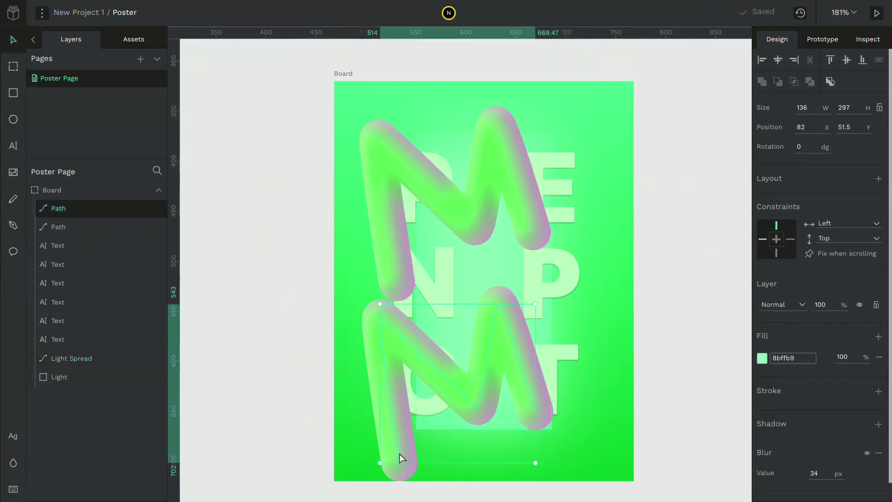
pyautogui.doubleClick(403, 455)
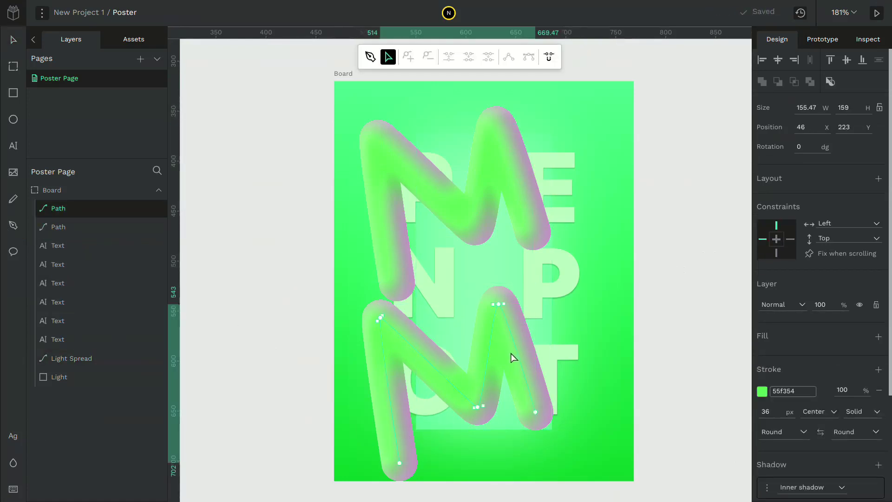
pyautogui.moveTo(535, 411); pyautogui.dragTo(533, 411)
pyautogui.moveTo(380, 318); pyautogui.dragTo(457, 425)
pyautogui.moveTo(398, 463); pyautogui.dragTo(330, 300)
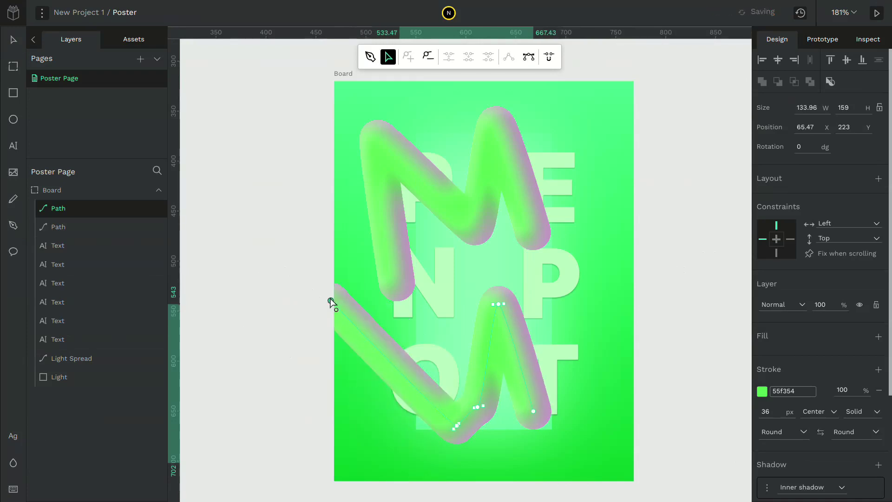
# - Pull the lower path's first corner down below the letter O and delete the neighbouring valley point
pyautogui.moveTo(456, 426); pyautogui.dragTo(426, 448)
pyautogui.click(478, 407)
pyautogui.press('Delete')
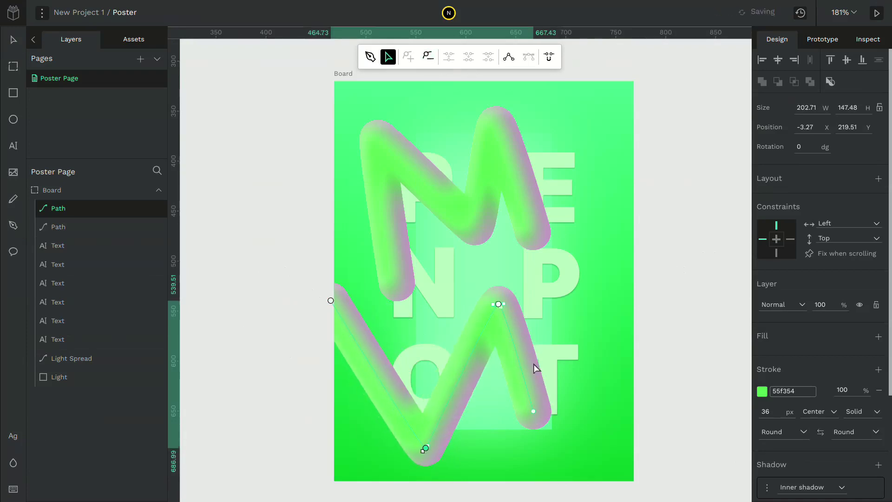
# - Extend the lower path's end across the T, add a point pulled down as a new lower corner, and finish editing
pyautogui.moveTo(533, 411); pyautogui.dragTo(591, 384)
pyautogui.click(524, 424)
pyautogui.moveTo(524, 425); pyautogui.dragTo(515, 442)
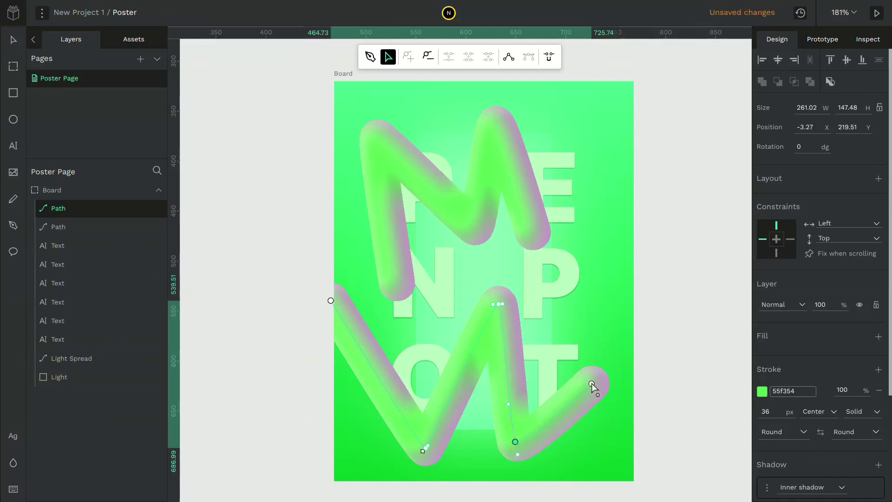
pyautogui.moveTo(591, 383); pyautogui.dragTo(574, 398)
pyautogui.press('Escape')
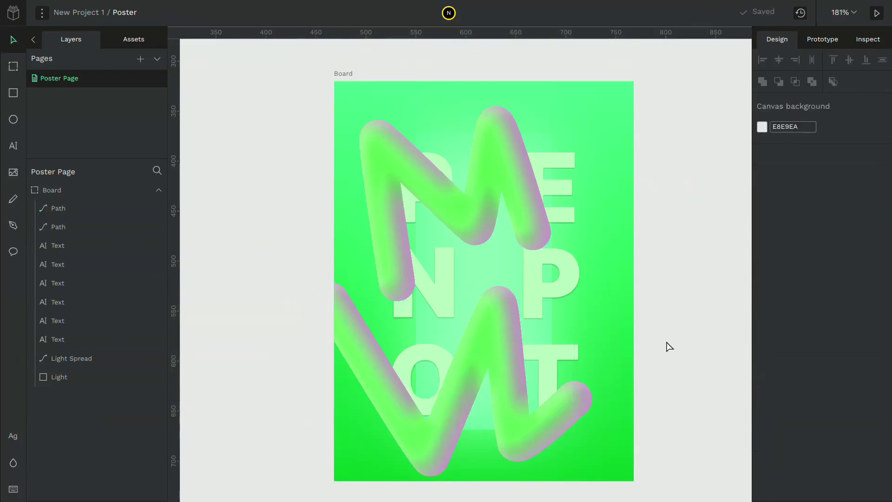
# - Bring the first letter P and the letter T in front of both paths in the layer order
pyautogui.click(548, 361)
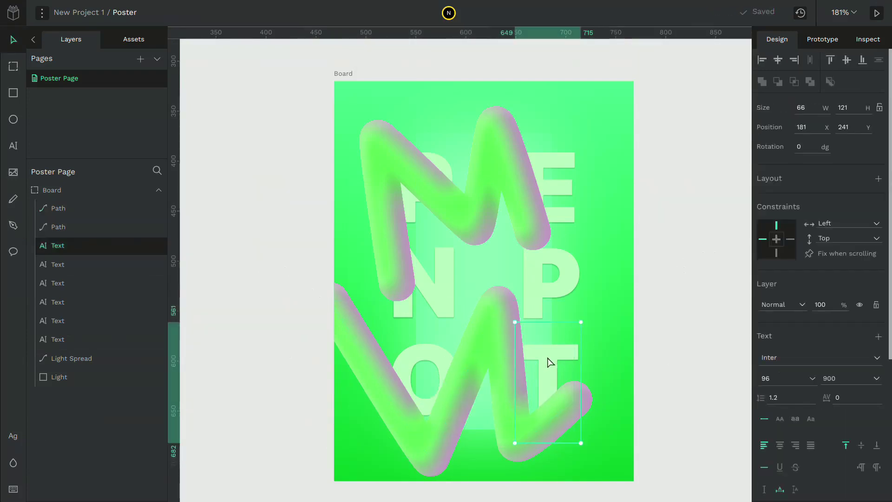
pyautogui.keyDown('shift'); pyautogui.click(446, 173); pyautogui.keyUp('shift')
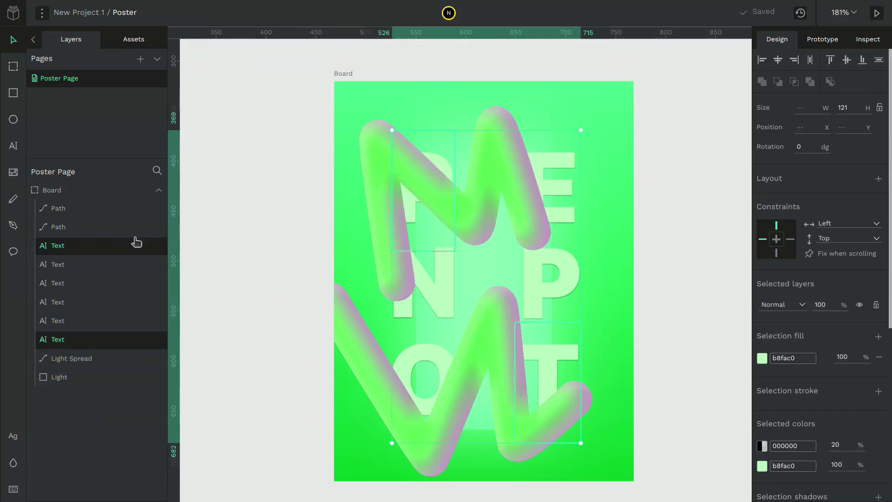
pyautogui.moveTo(54, 249); pyautogui.dragTo(64, 207)
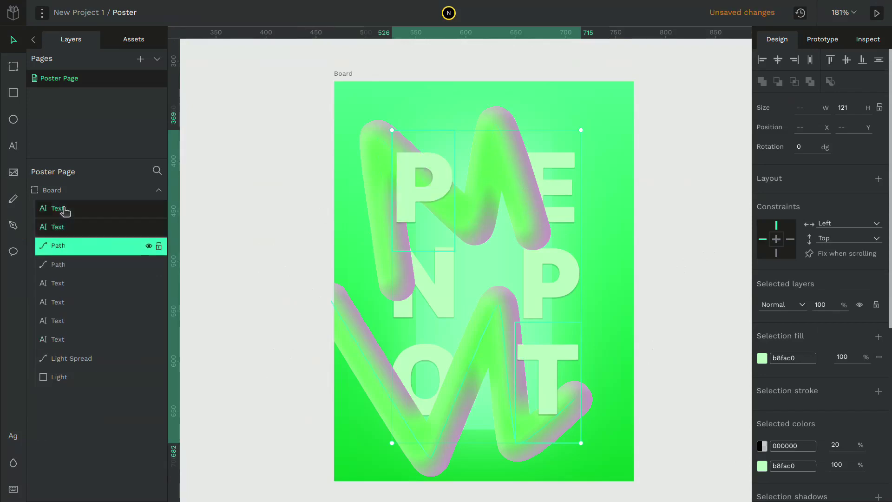
# - Draw a rectangle about 300 by 401 covering the whole board and fill it with black (000000)
pyautogui.click(13, 93)
pyautogui.moveTo(334, 80); pyautogui.dragTo(634, 481)
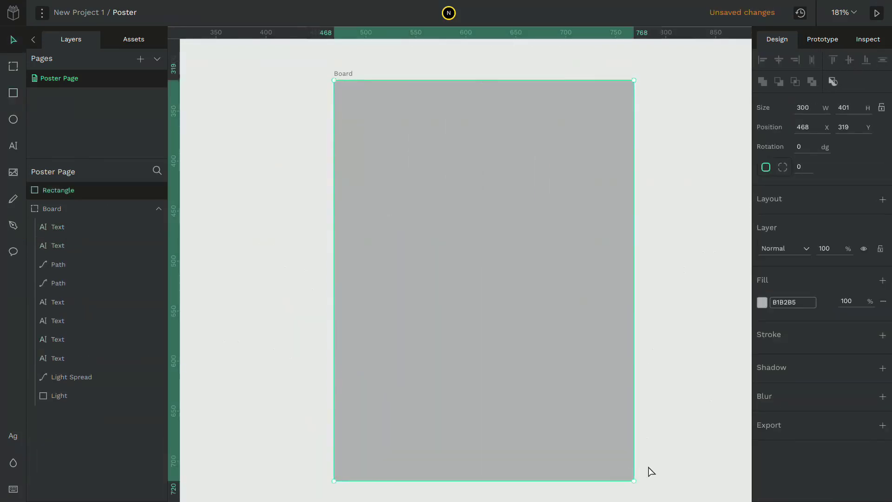
pyautogui.click(762, 302)
pyautogui.moveTo(650, 326); pyautogui.dragTo(633, 339)
pyautogui.click(804, 269)
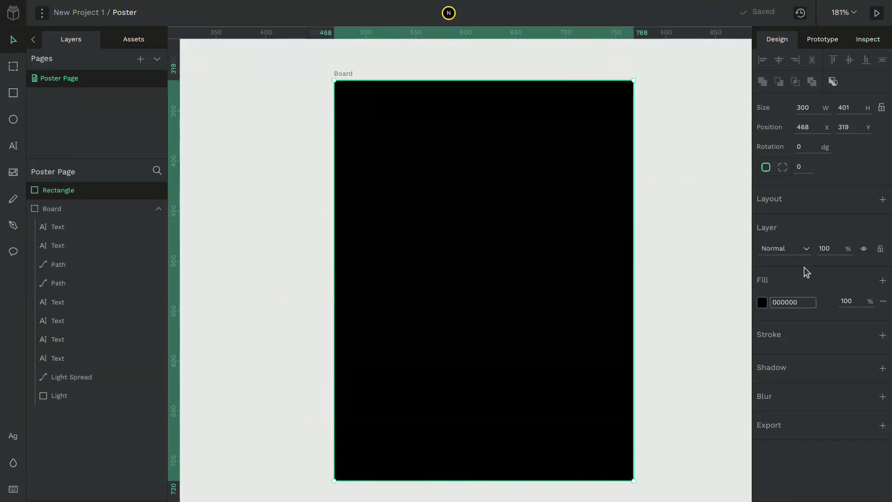
# - Set the black rectangle's blend mode to Overlay and deselect it
pyautogui.click(803, 251)
pyautogui.click(779, 318)
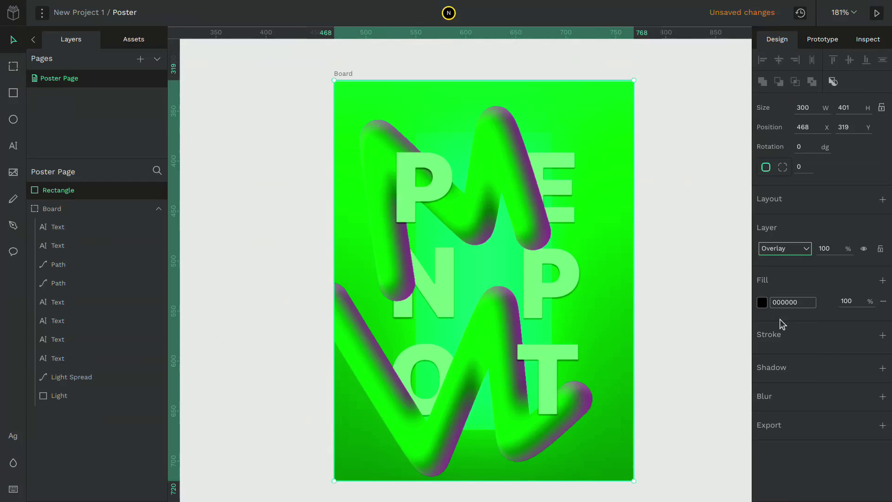
pyautogui.click(651, 315)
# - Switch to the Unsplash page, copy the grey grainy texture photo, and paste it into the Penpot poster
pyautogui.hotkey('alt', 'Tab')
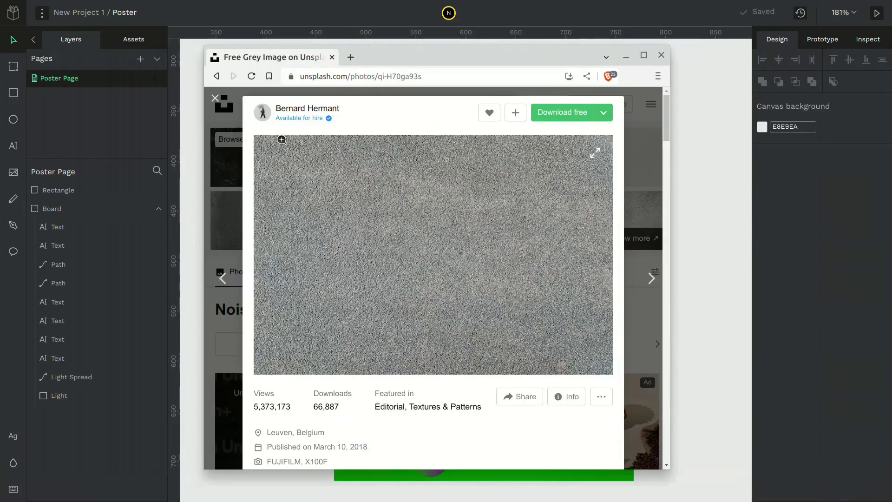
pyautogui.rightClick(361, 209)
pyautogui.click(386, 245)
pyautogui.hotkey('alt', 'Tab')
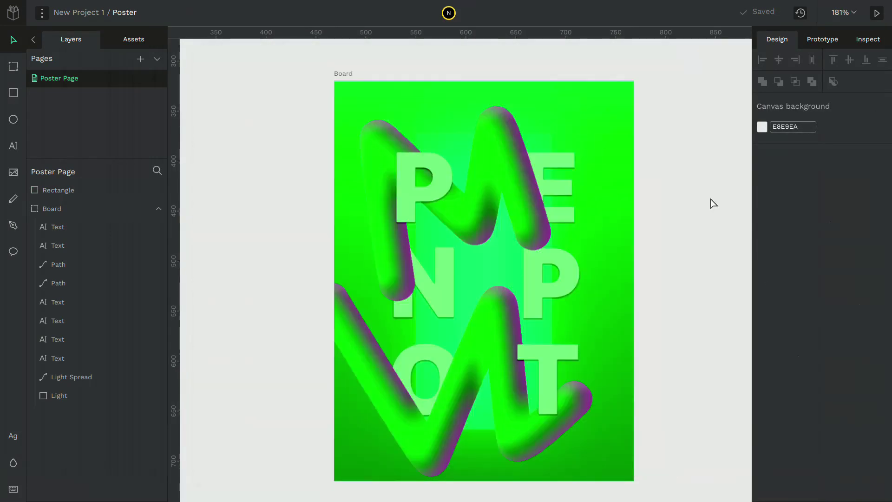
pyautogui.hotkey('ctrl', 'v')
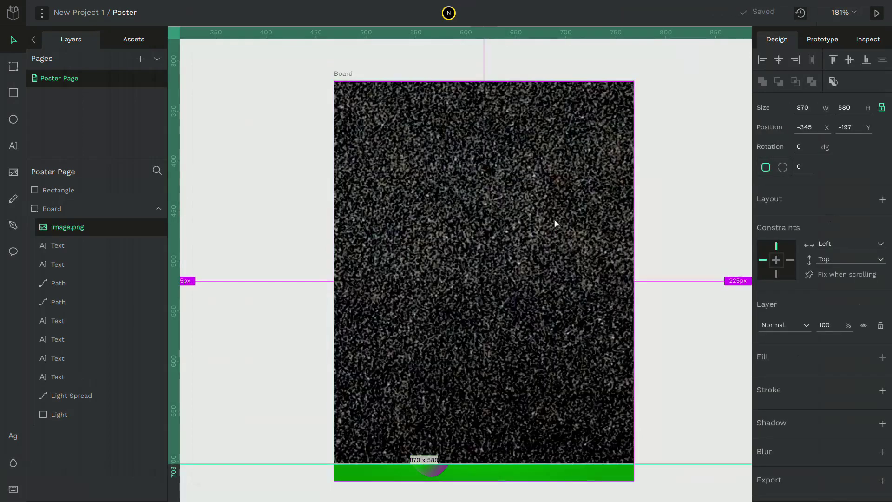
# - Scale the texture image to about 460 by 307, rotate it 90 degrees, and position it to cover the whole board
pyautogui.scroll(-5, 548, 232)
pyautogui.click(500, 331)
pyautogui.hotkey('shift', '1')
pyautogui.scroll(-1, 460, 351)
pyautogui.click(461, 351)
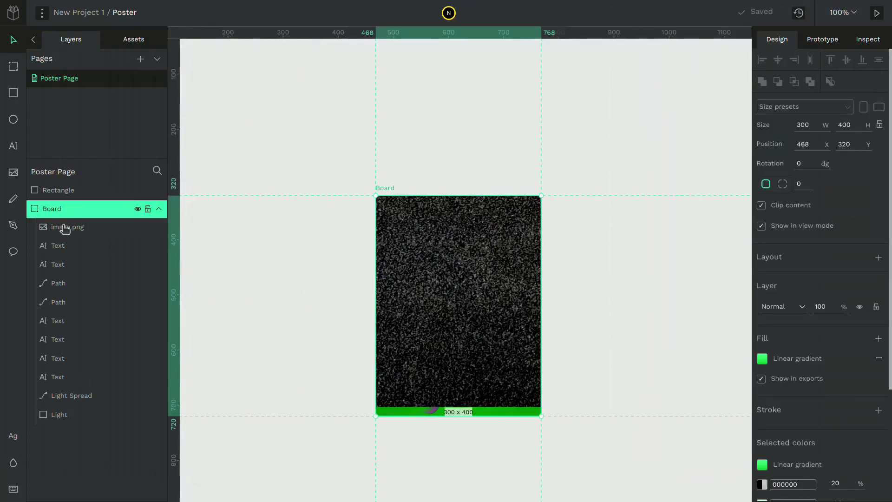
pyautogui.click(80, 233)
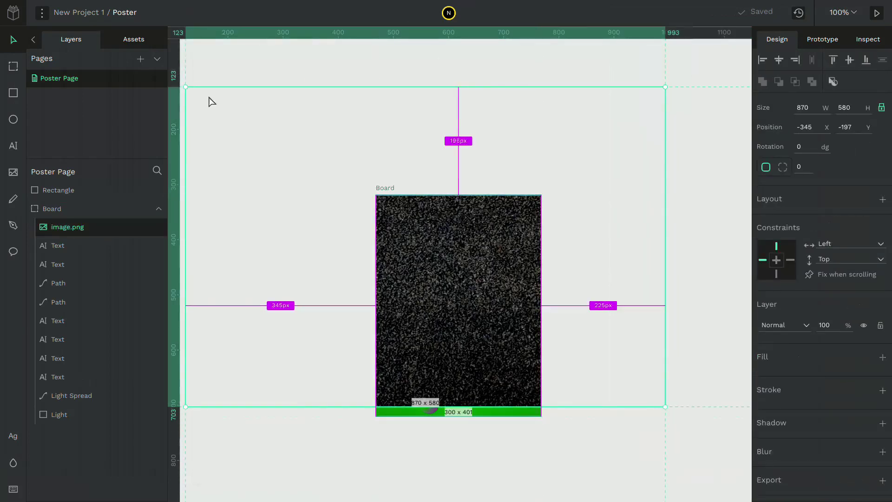
pyautogui.moveTo(186, 86); pyautogui.dragTo(348, 196)
pyautogui.moveTo(665, 406); pyautogui.dragTo(572, 361)
pyautogui.moveTo(603, 190); pyautogui.dragTo(509, 373)
pyautogui.moveTo(540, 167); pyautogui.dragTo(542, 194)
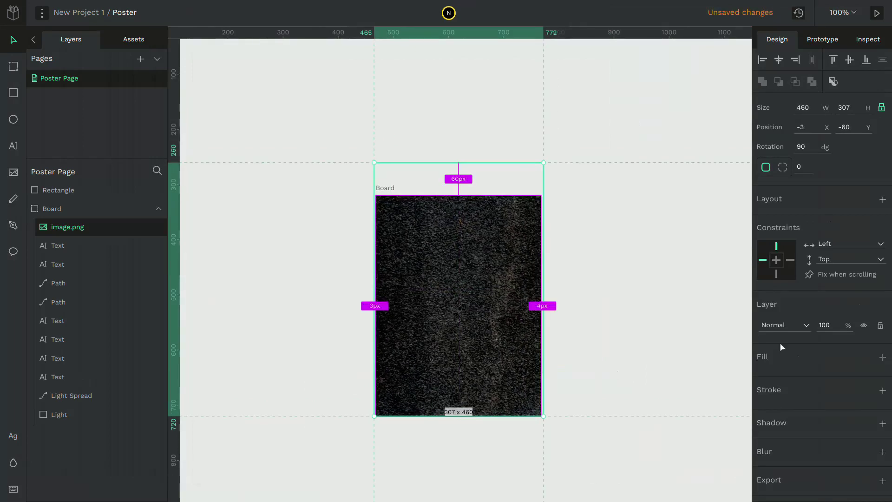
# - Set the texture image's blend mode to Overlay and its opacity to 10%
pyautogui.click(804, 325)
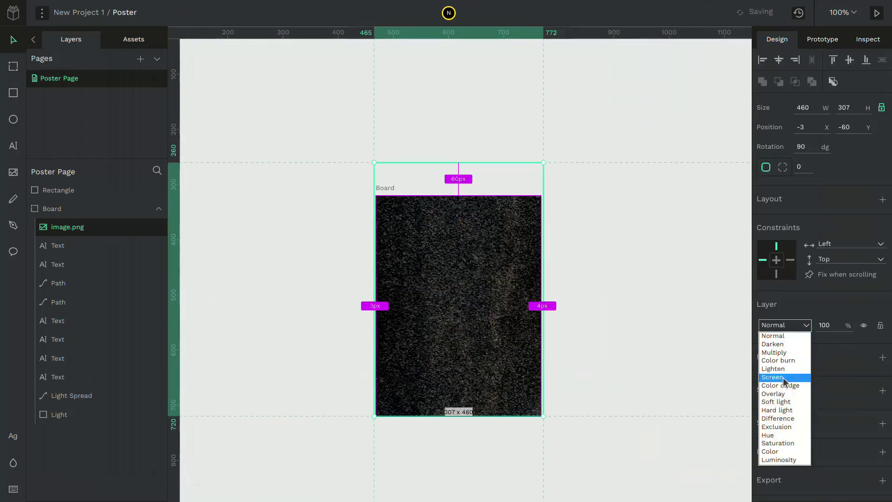
pyautogui.click(780, 395)
pyautogui.click(842, 325)
pyautogui.write('1')
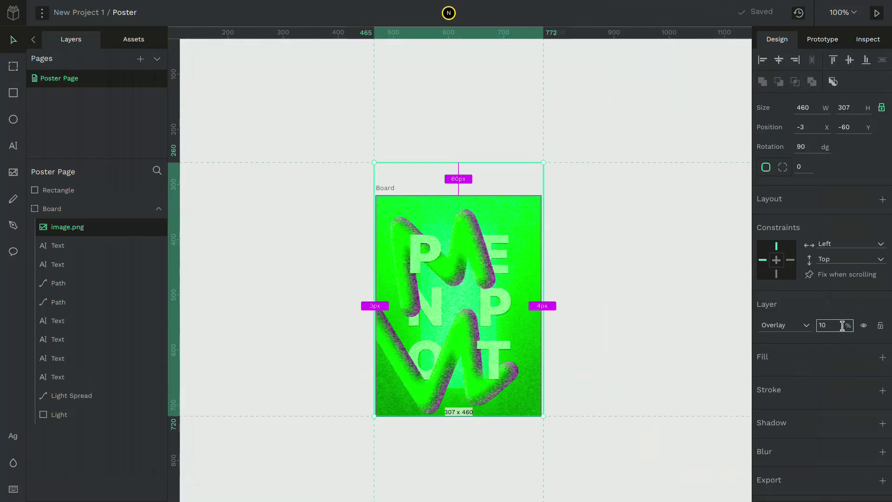
pyautogui.press('Return')
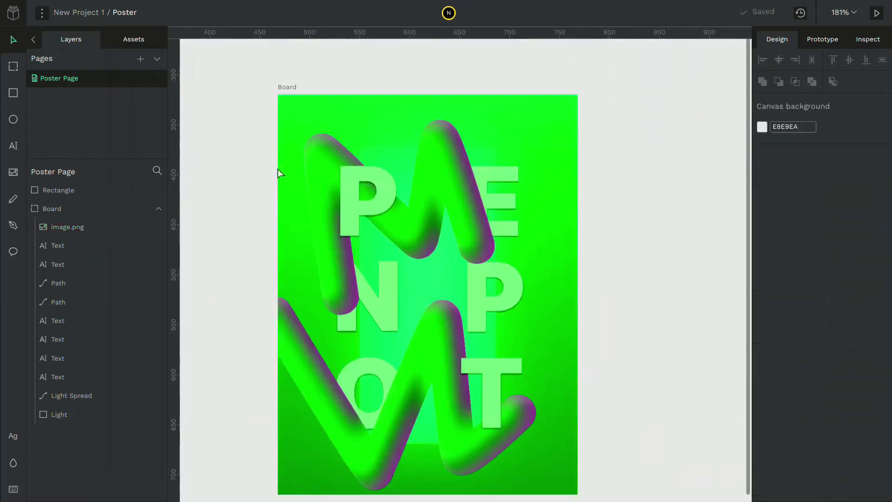
# - Select the whole board and go to its export settings
pyautogui.scroll(-3, 500, 251)
pyautogui.moveTo(501, 261); pyautogui.dragTo(526, 245)
pyautogui.scroll(5, 525, 244)
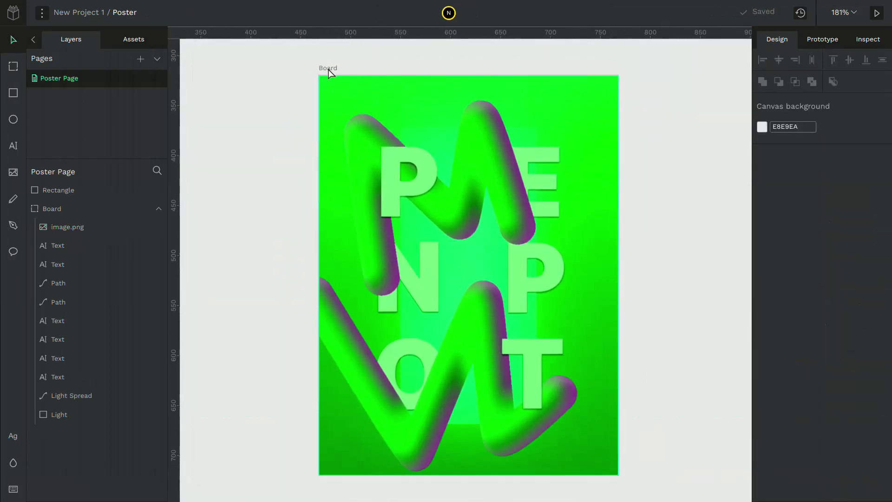
pyautogui.click(328, 68)
pyautogui.scroll(-5, 821, 232)
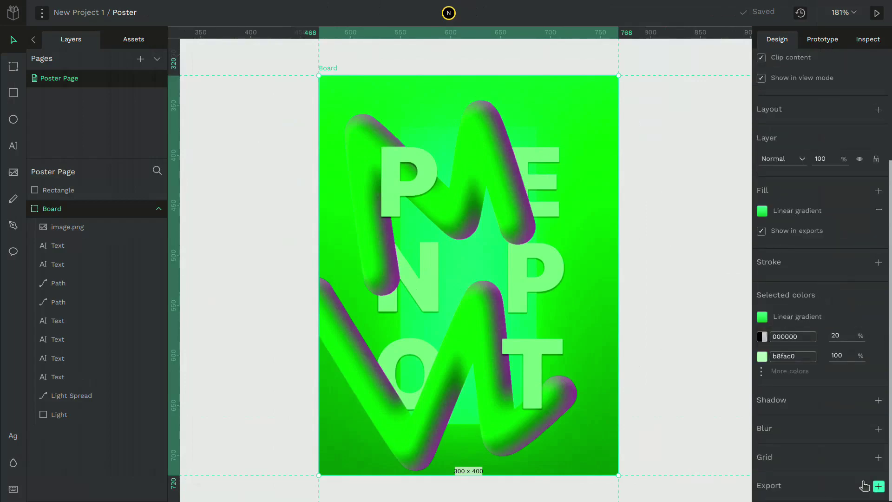